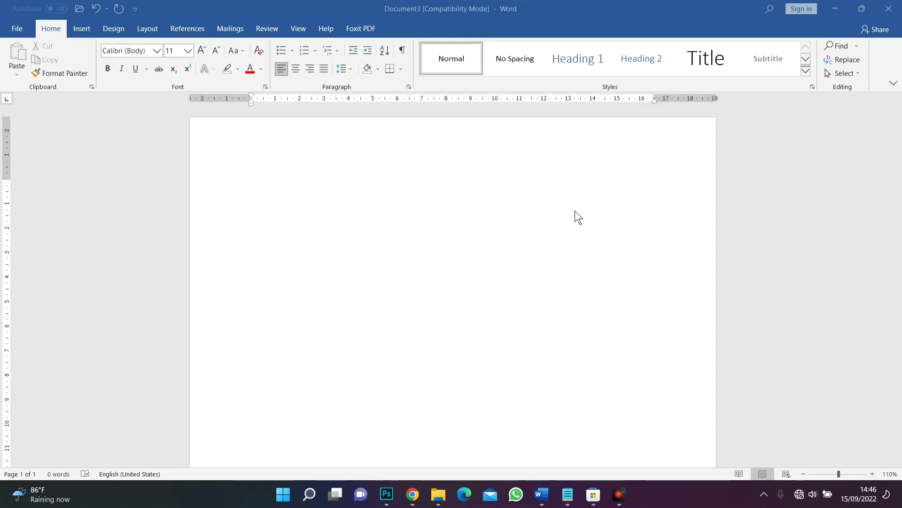
Generate five paragraphs of sample text in the blank document with the formula =rand(5)
left_click(575, 211)
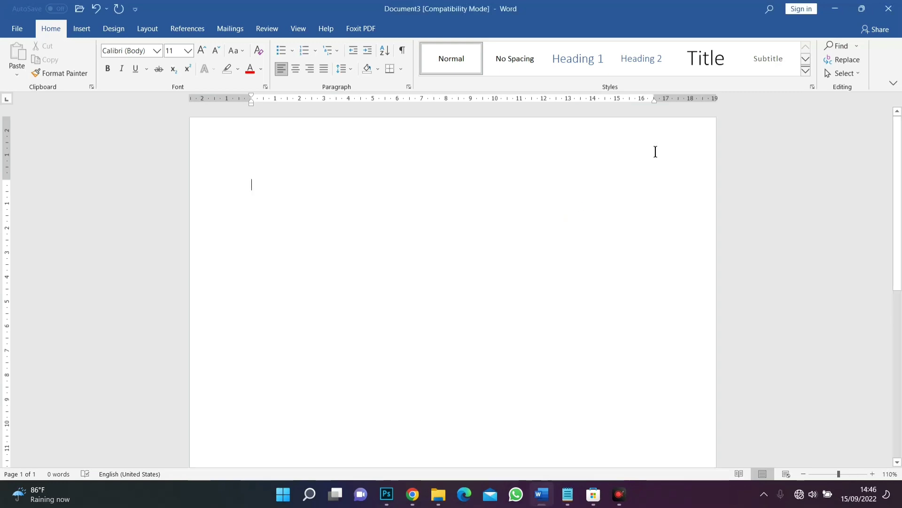
type("=rand")
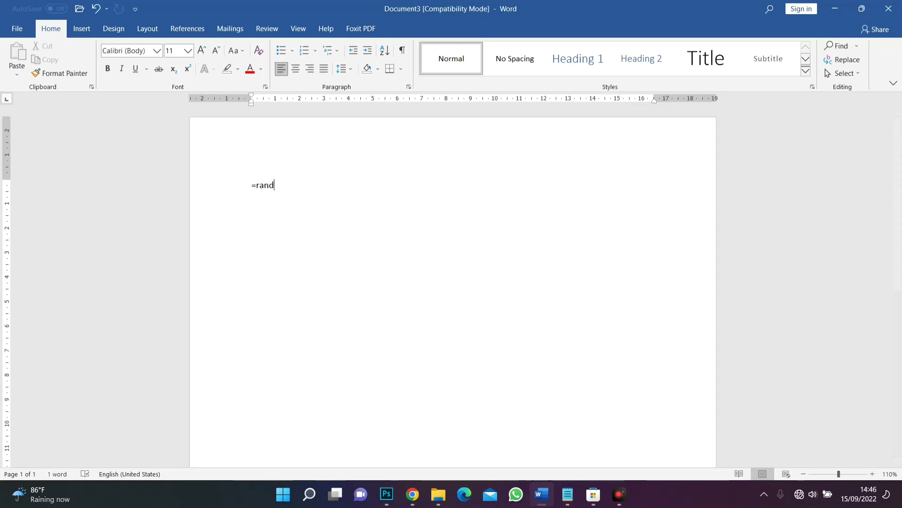
type("(")
type("5)")
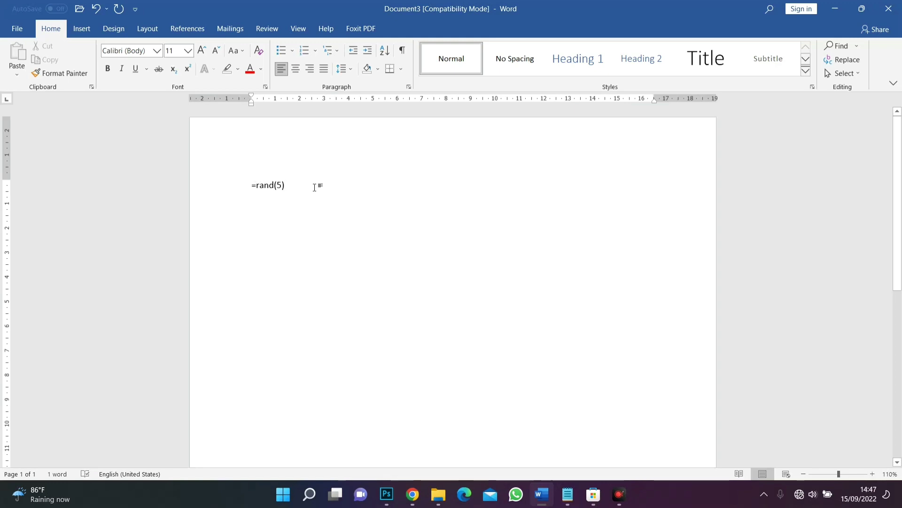
key("Return")
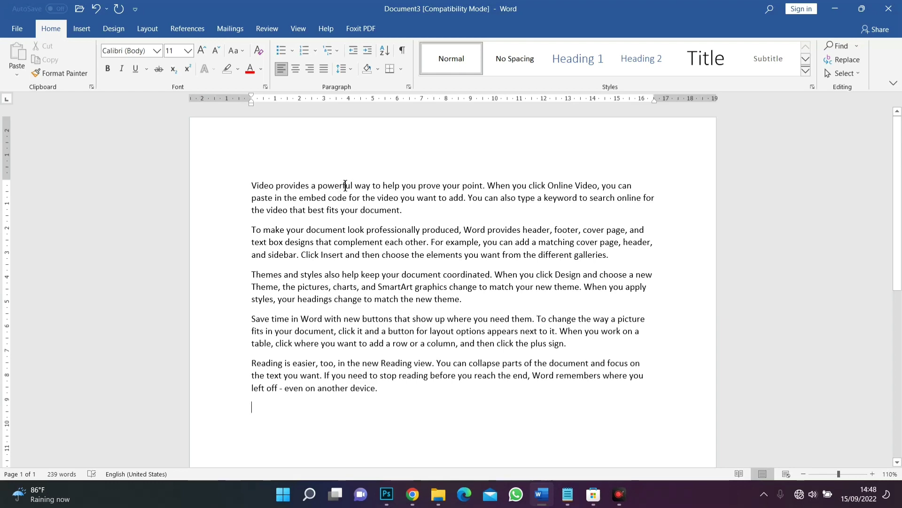
Enlarge the document view to 160% so the sample paragraphs are easier to read
scroll(346, 185, "up", 2)
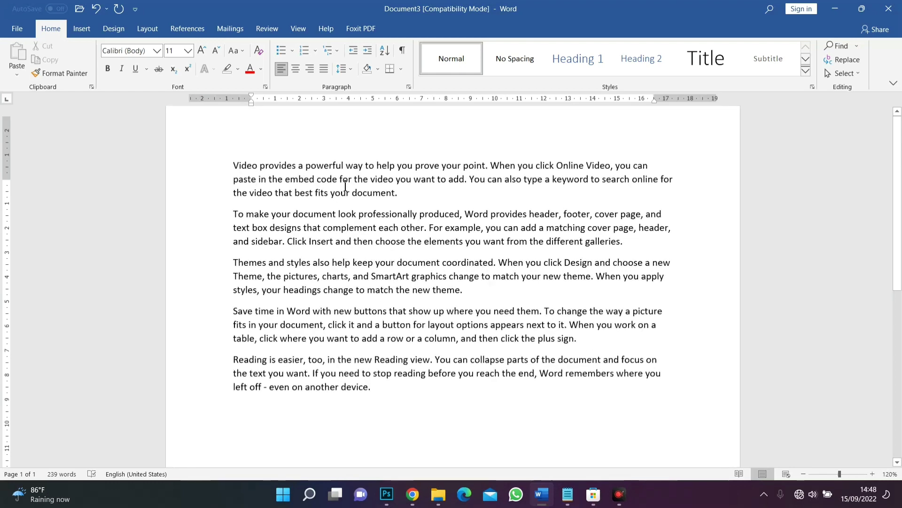
scroll(326, 146, "up", 1)
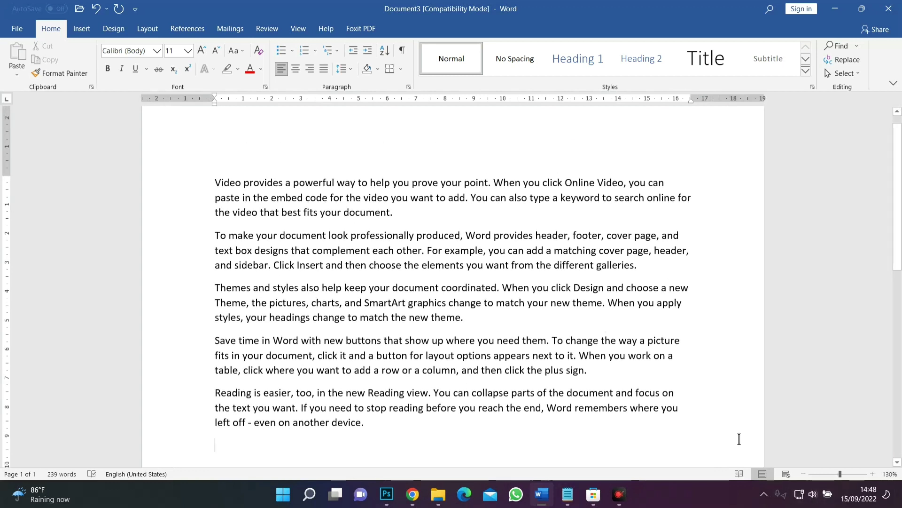
left_click(872, 474)
left_click(872, 474)
left_click(872, 474)
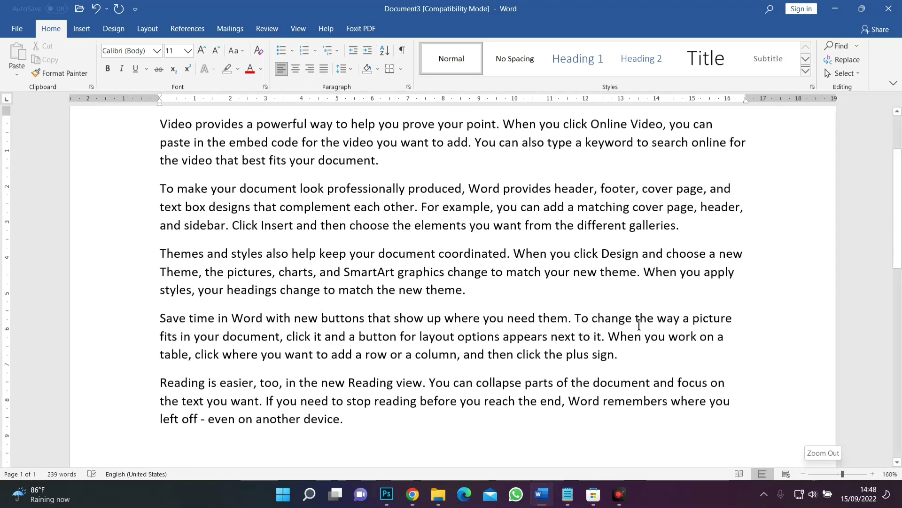
scroll(623, 320, "up", 1)
scroll(620, 322, "down", 1)
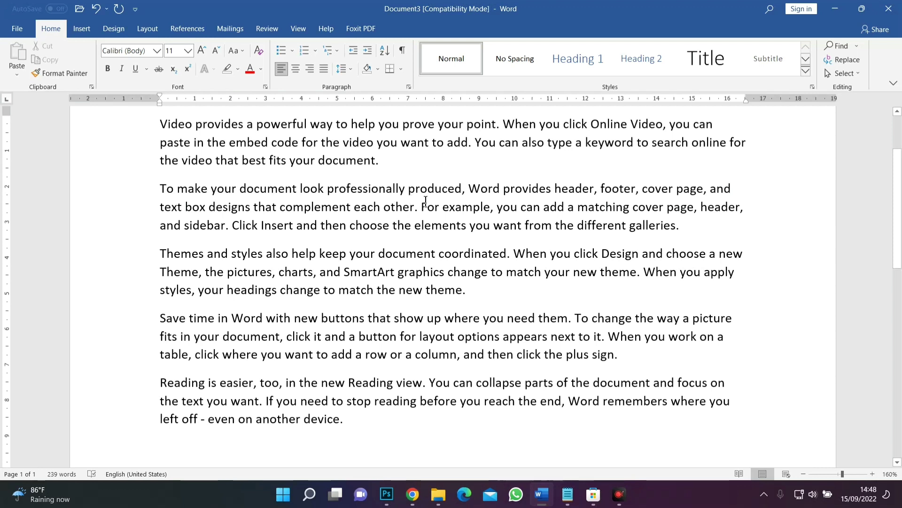
Select single words one after another: "professionally", "elements", "document" and "coordinated" in the third paragraph, and "document" in the second
double_click(363, 189)
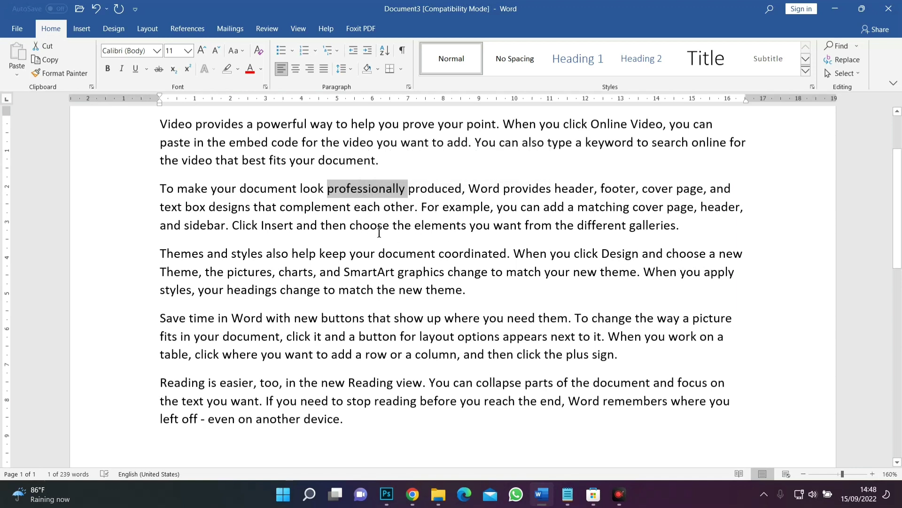
double_click(429, 221)
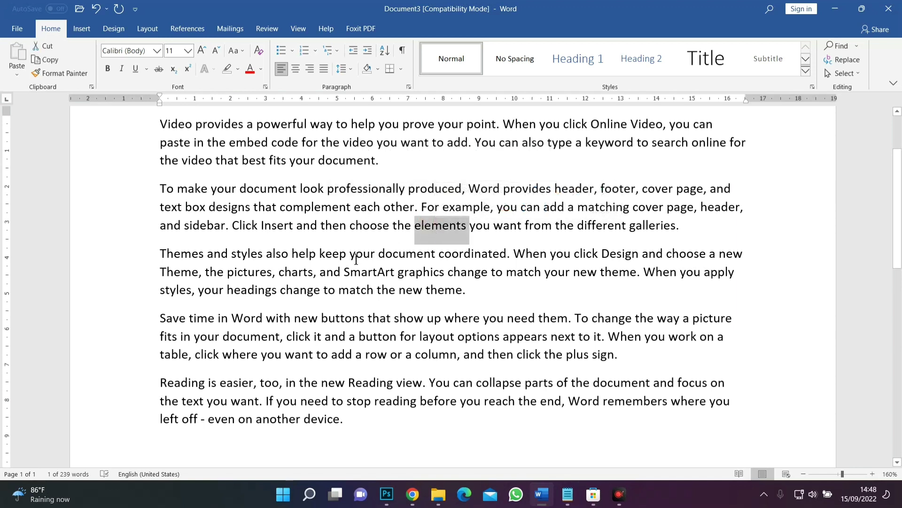
double_click(405, 253)
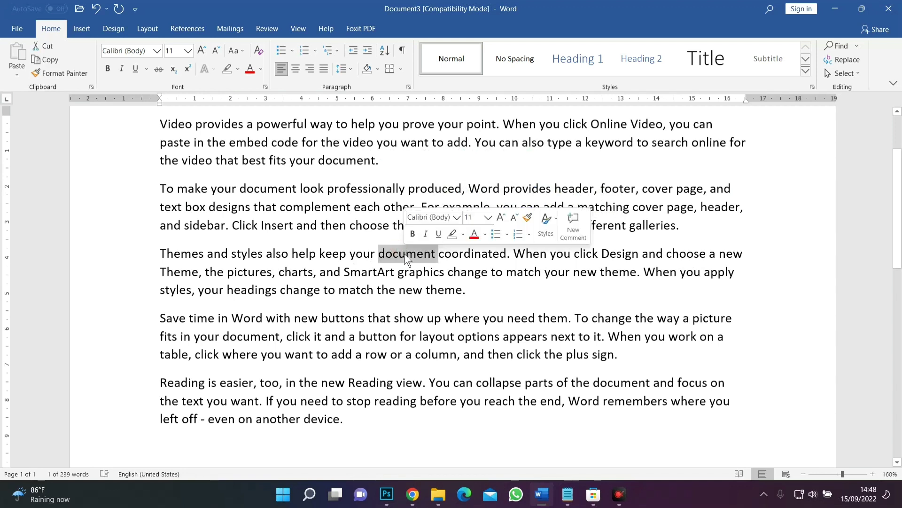
double_click(483, 253)
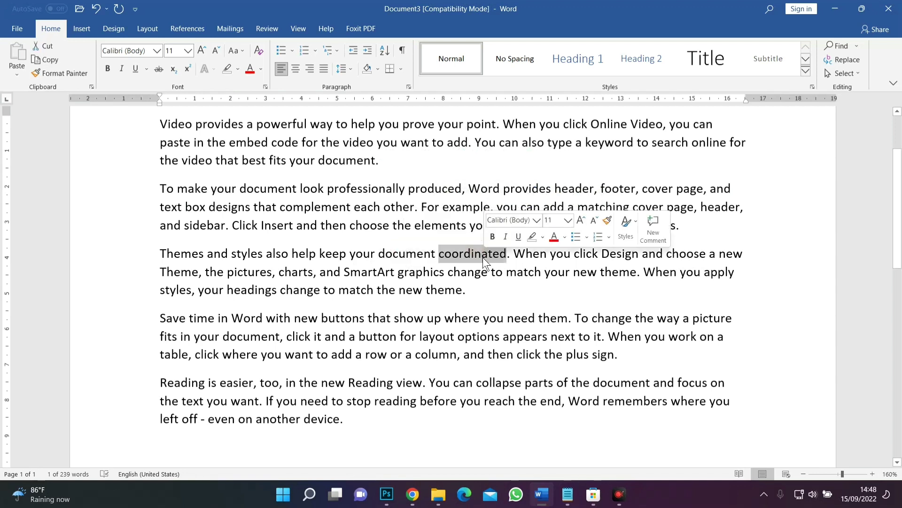
double_click(272, 190)
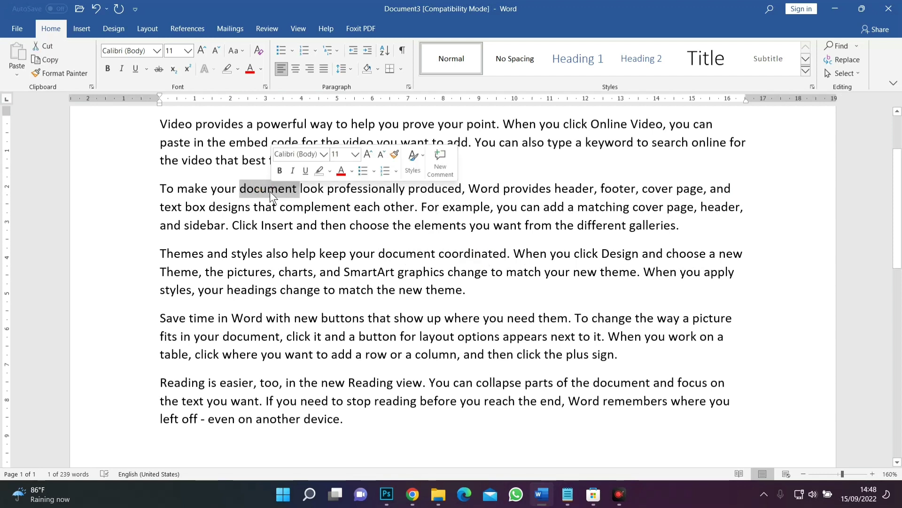
Select whole sentences in turn: the second paragraph's first, the first paragraph's first, and the third paragraph's "When you click Design" sentence
scroll(270, 197, "up", 1)
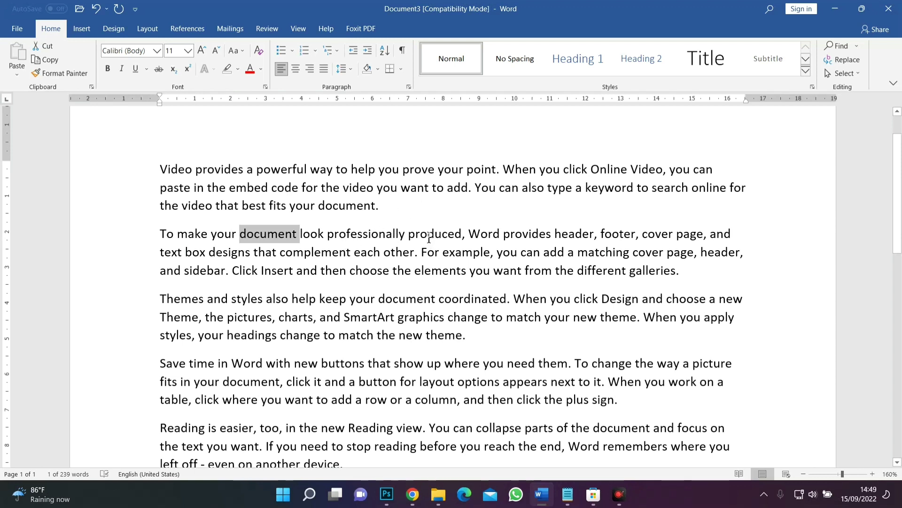
left_click(360, 234)
left_click(349, 235, "ctrl")
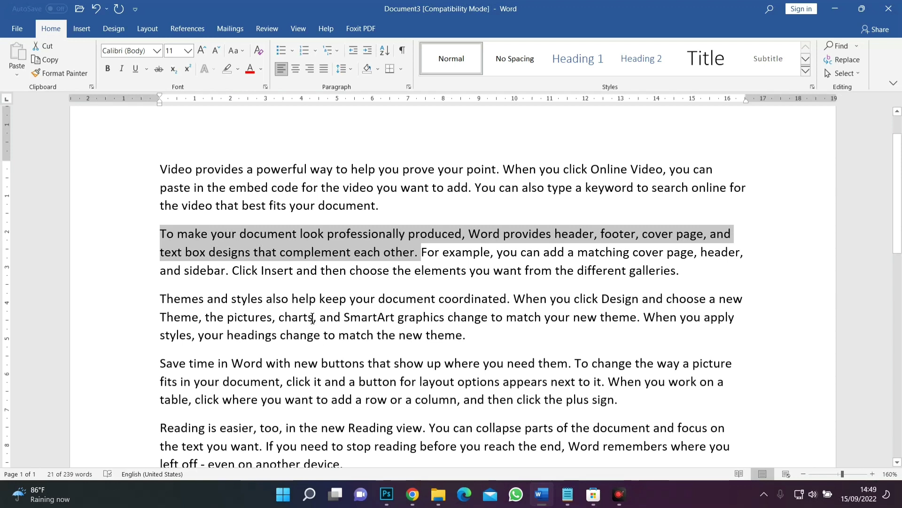
left_click(328, 169)
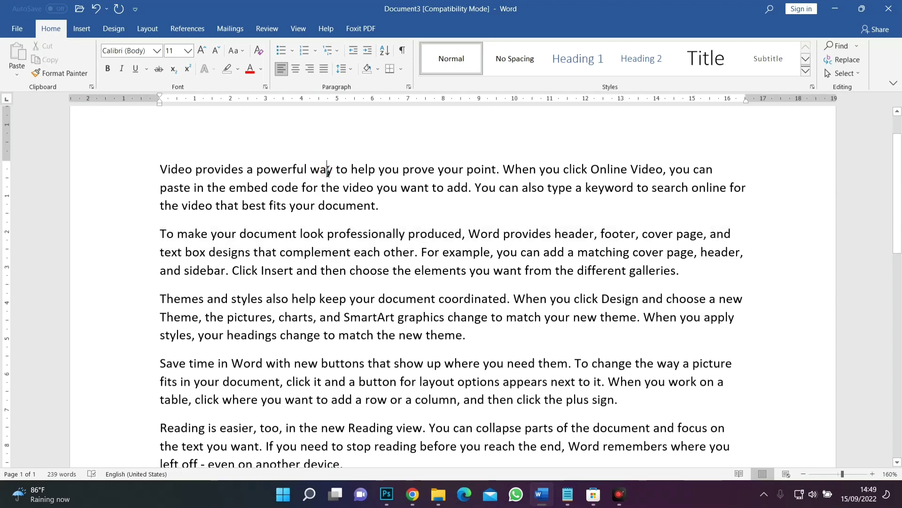
left_click(295, 175, "ctrl")
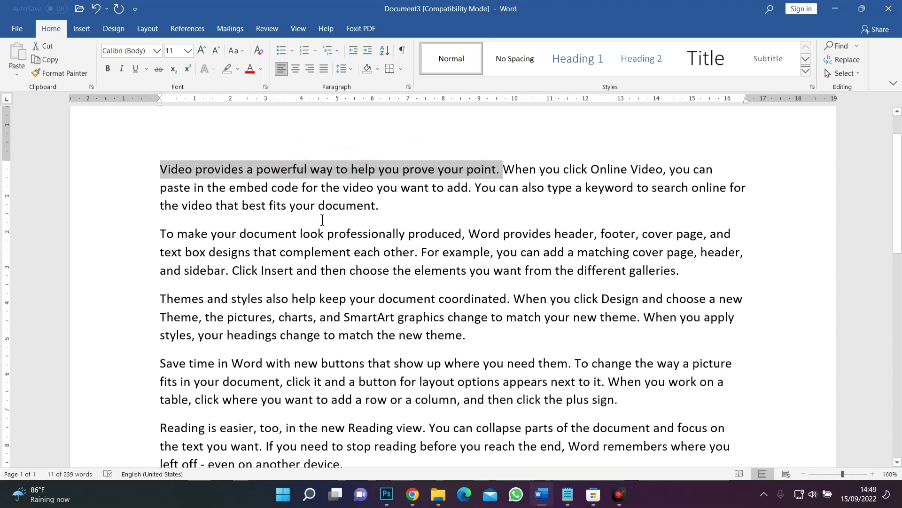
left_click(321, 314)
left_click(320, 313, "ctrl")
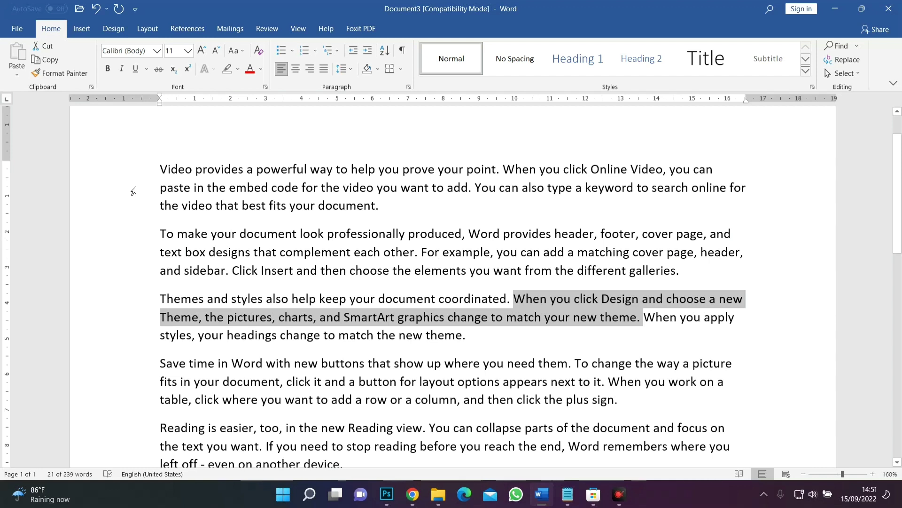
Select individual full lines one at a time within the opening paragraphs, ending on the last line of the second paragraph
left_click(133, 191)
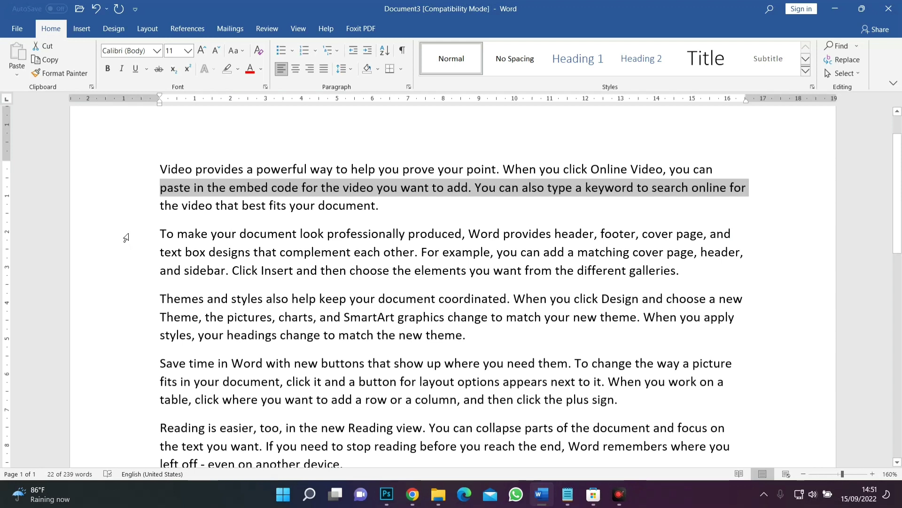
left_click(125, 238)
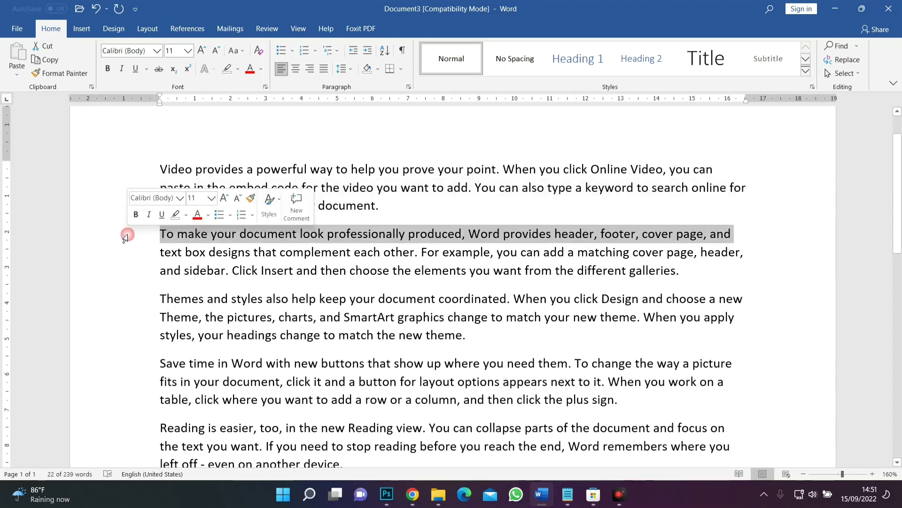
left_click(119, 294)
left_click(114, 272)
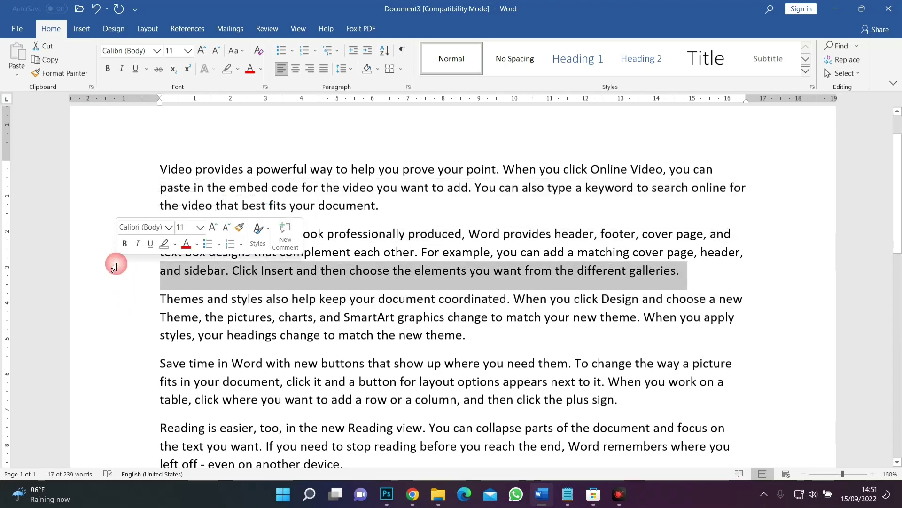
left_click(97, 249)
left_click(100, 192)
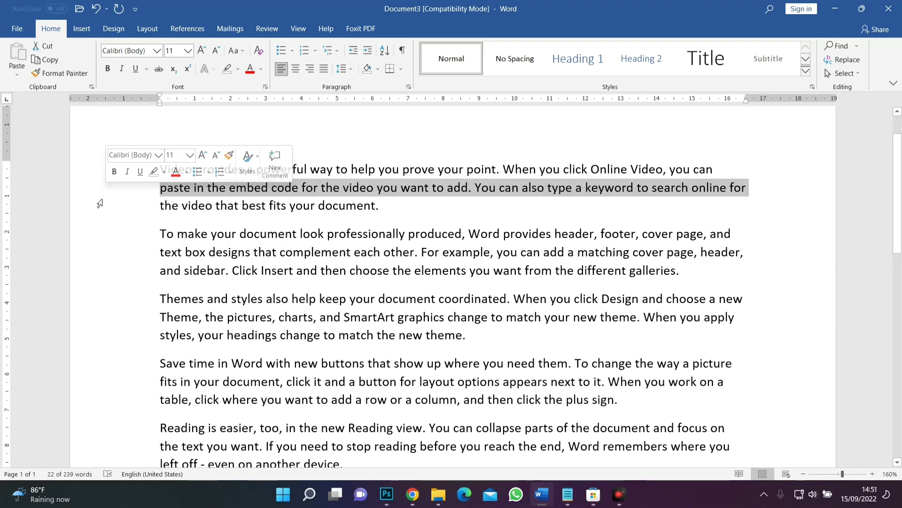
left_click(97, 205)
left_click(107, 235)
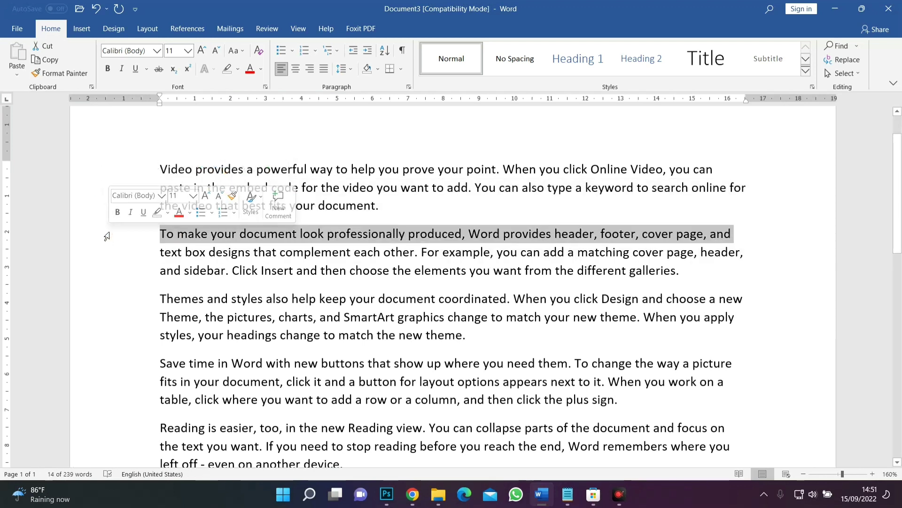
left_click(106, 253)
left_click(109, 271)
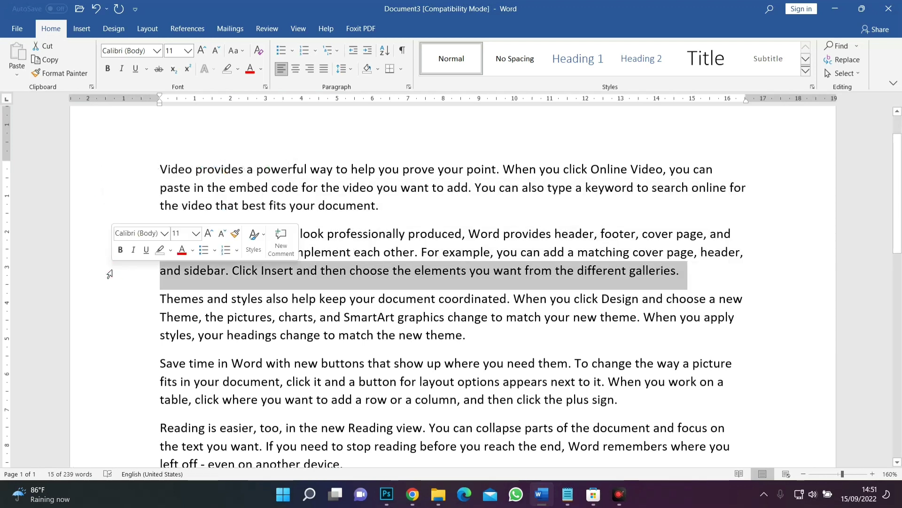
Select single lines one by one from the third paragraph's second line to the fourth paragraph's second line
scroll(112, 263, "down", 2)
left_click(117, 236)
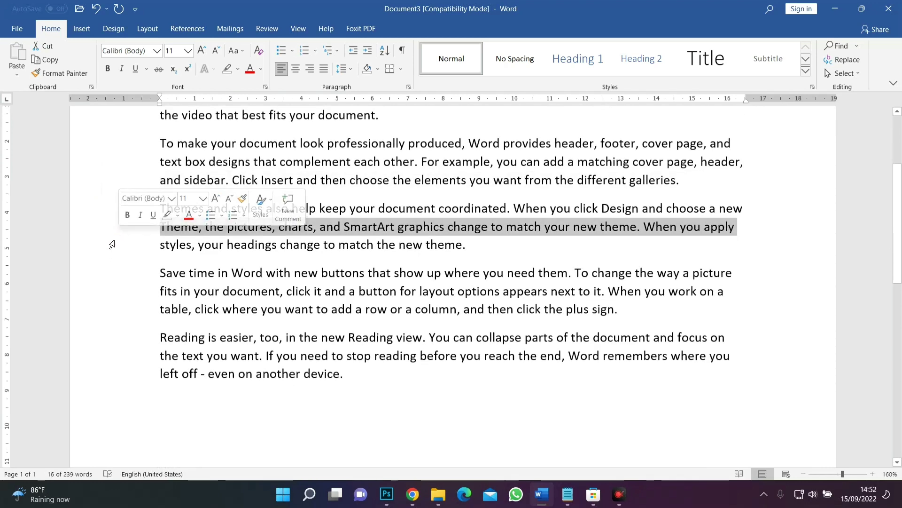
left_click(113, 252)
left_click(114, 273)
left_click(119, 293)
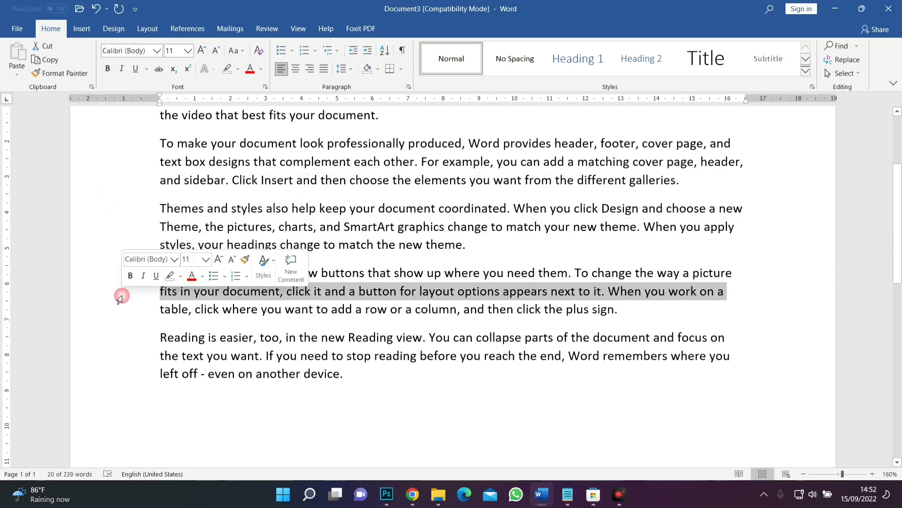
Select whole lines from the first paragraph's second line through the third paragraph, and reselect them through the fourth paragraph's first line
scroll(124, 272, "up", 2)
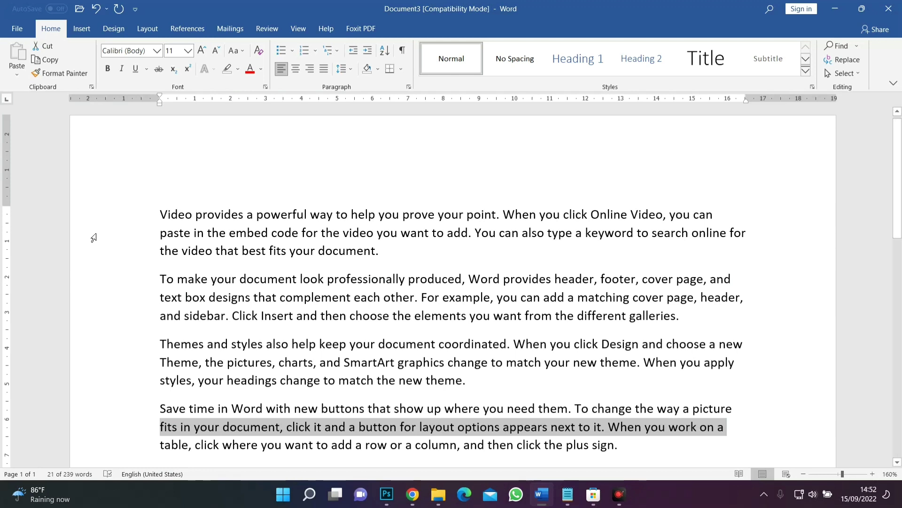
left_click_drag(93, 237, 111, 378)
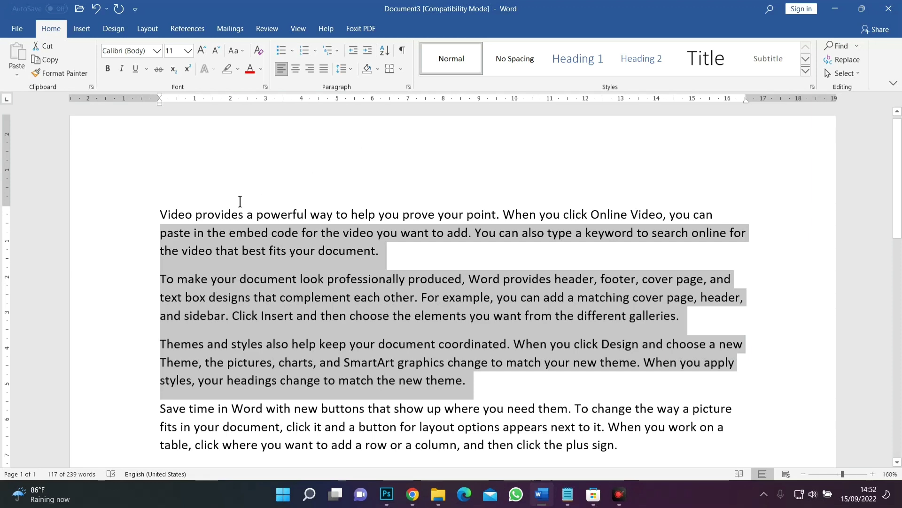
scroll(240, 201, "down", 1)
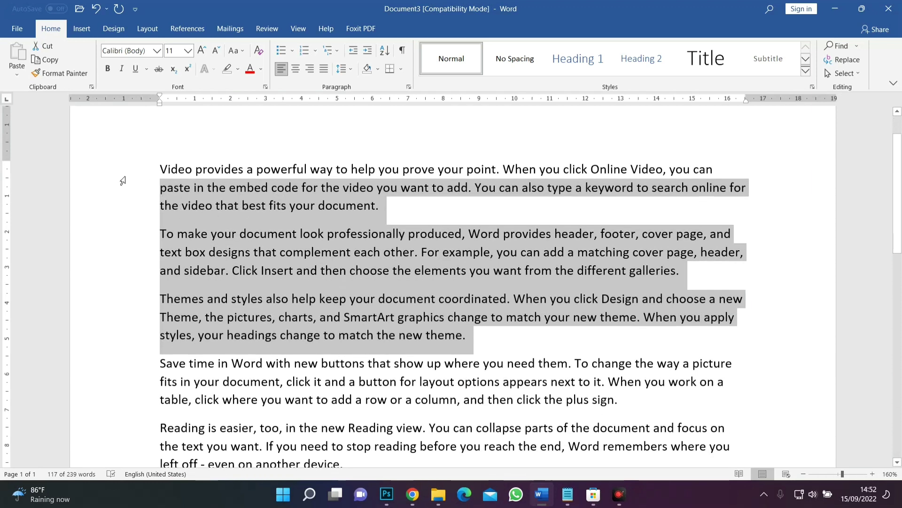
left_click(101, 190)
left_click(100, 208, "shift")
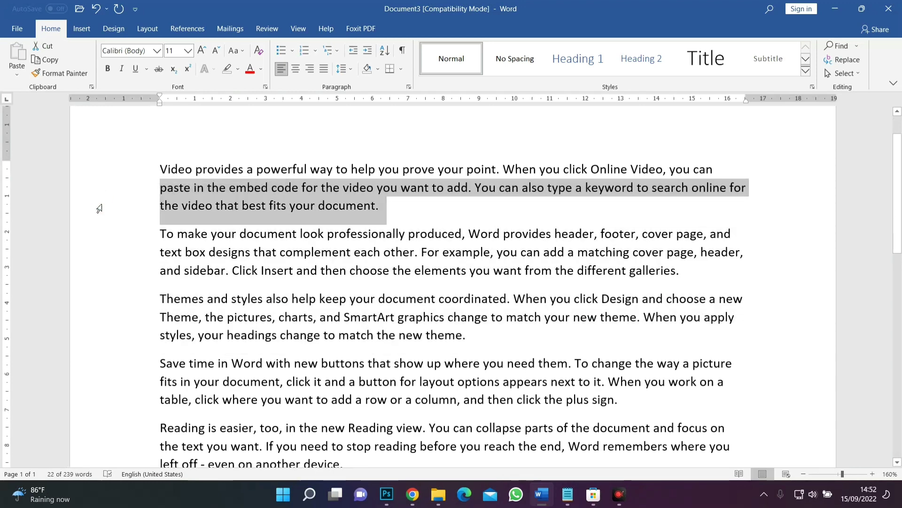
left_click_drag(99, 208, 120, 369)
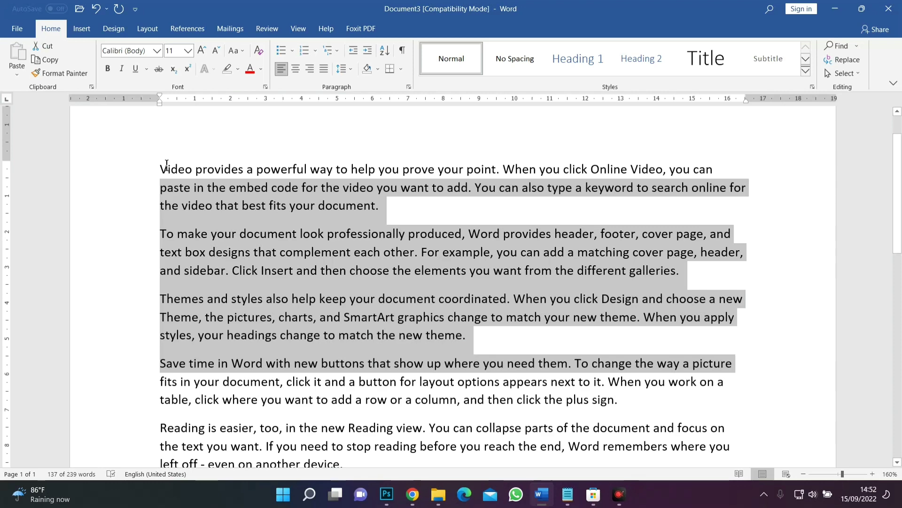
Select the text from the start of the first paragraph through "Save time in Word with new" in the fourth paragraph
left_click(140, 173)
left_click(165, 170)
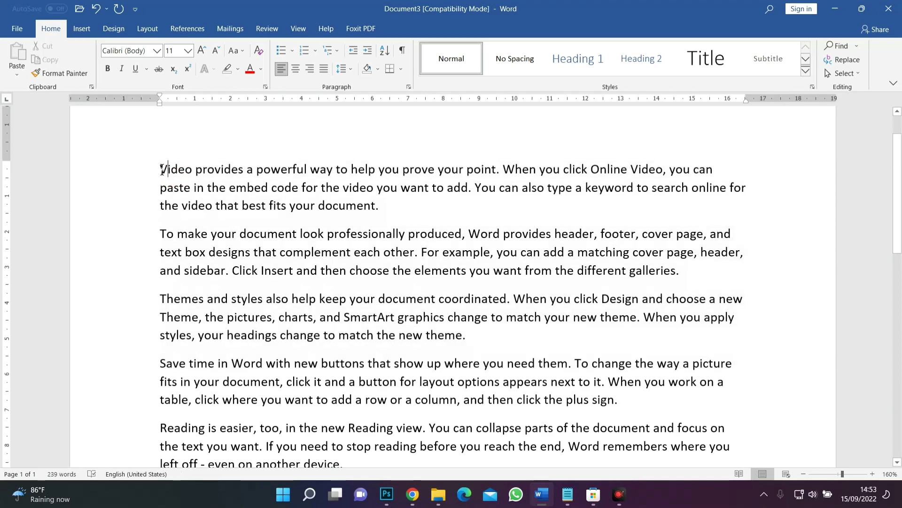
left_click_drag(161, 170, 321, 363)
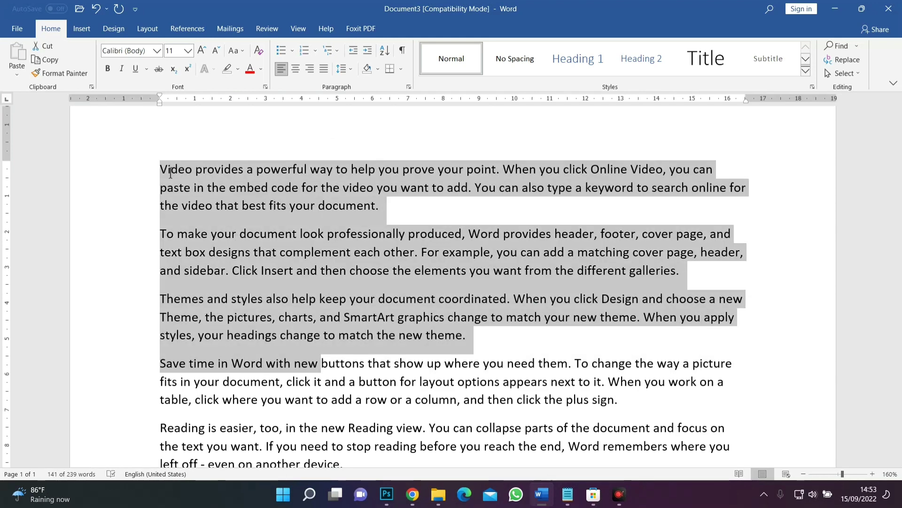
Shrink the selection line by line until it covers only "Video provides a powerful w" in the first line
key("shift+Down")
key("shift+Up")
key("shift+Up")
key("shift+Up")
key("shift+Up")
key("shift+Up")
key("shift+Up")
key("shift+Up")
key("shift+Up")
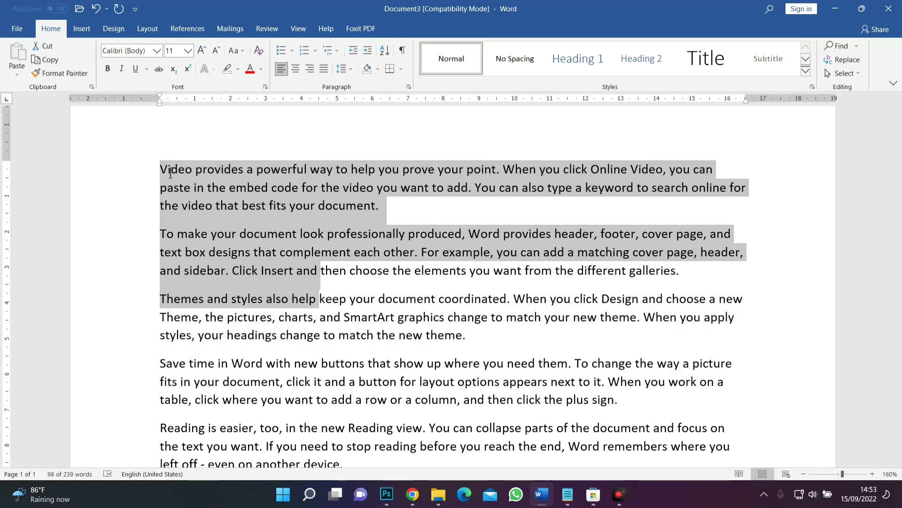
key("shift+Up")
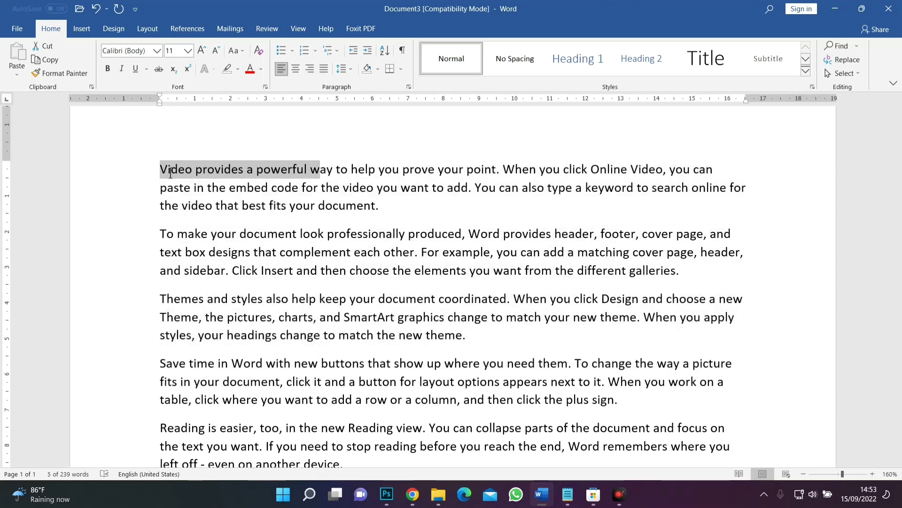
Extend the selection down by one line, and select the word "Video" and the whole first paragraph in turn
key("shift+Down")
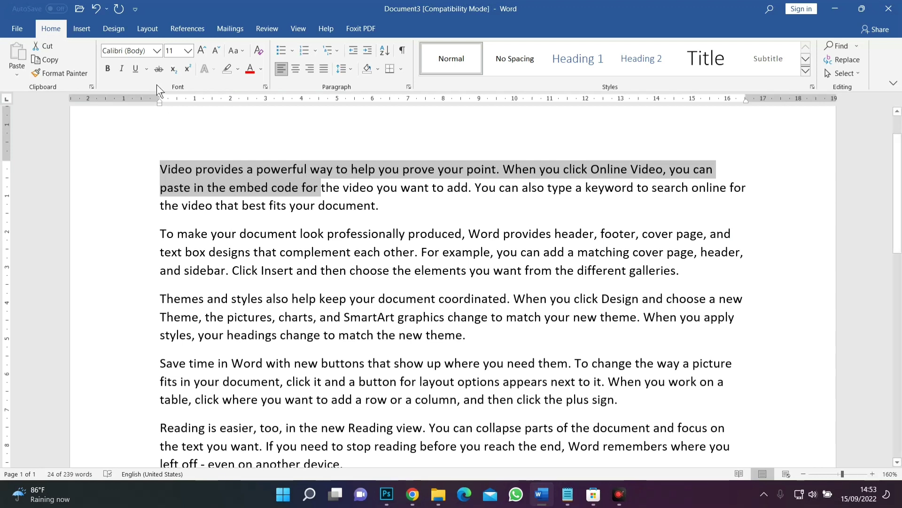
left_click(172, 214)
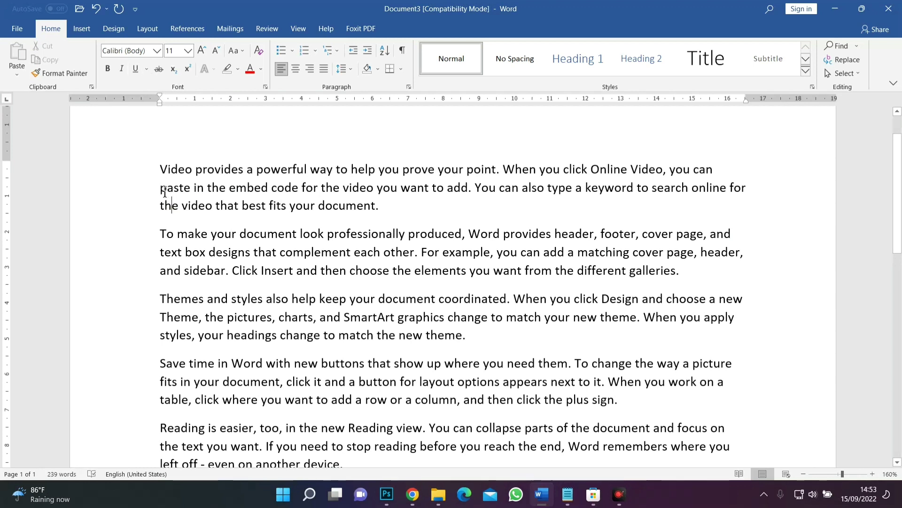
double_click(163, 169)
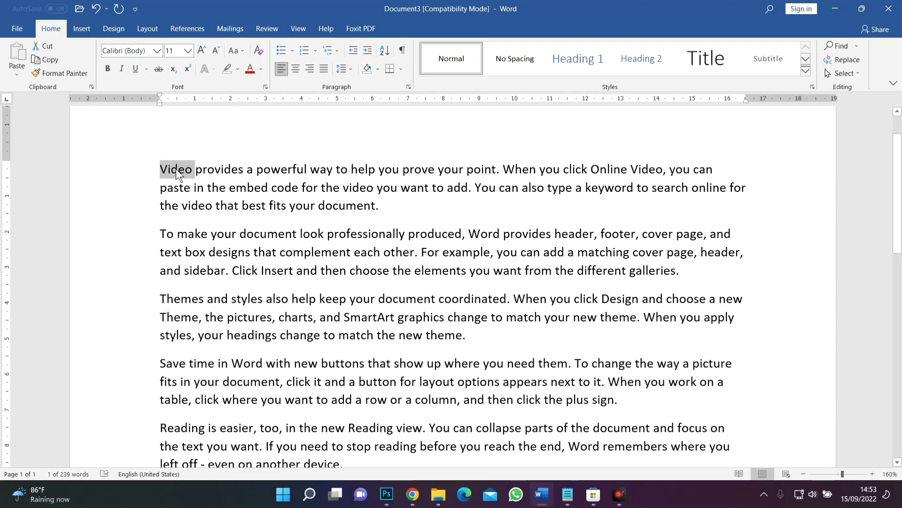
triple_click(175, 170)
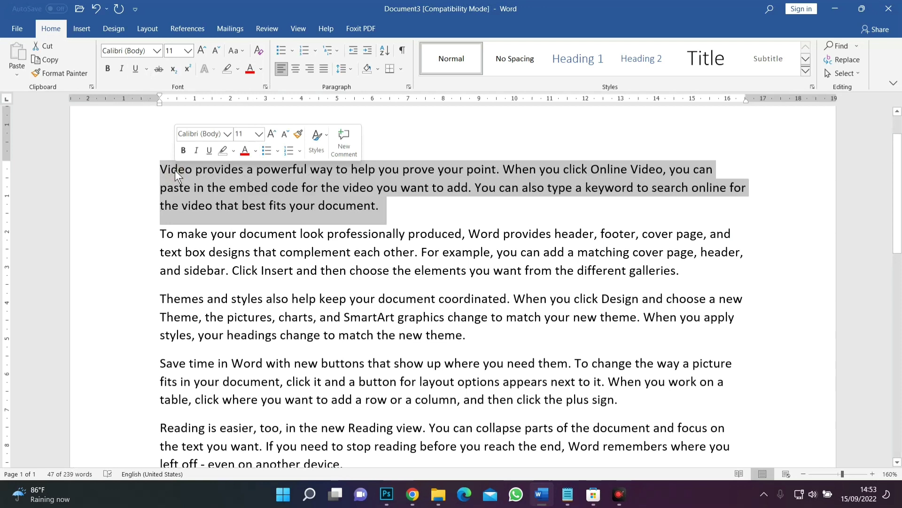
double_click(174, 171)
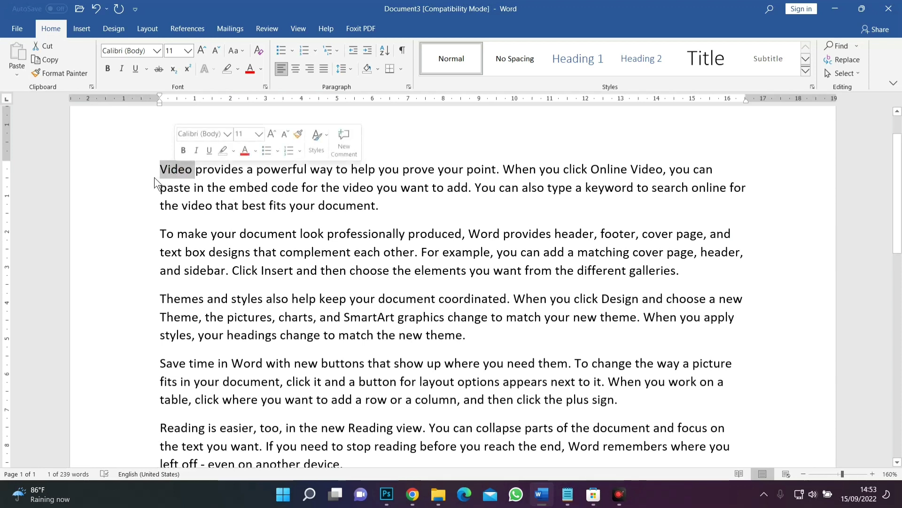
Select the first line by itself and all lines of the first paragraph, and clear the selection
left_click(126, 172)
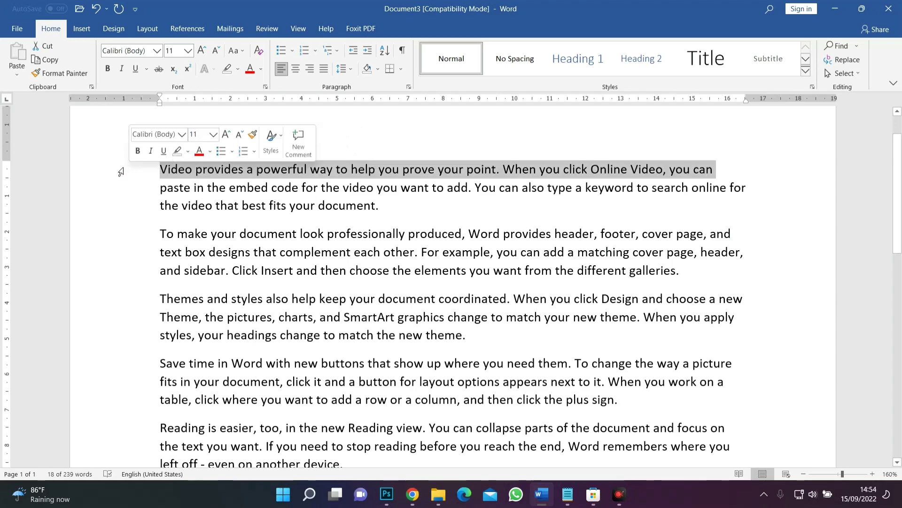
left_click_drag(121, 172, 113, 207)
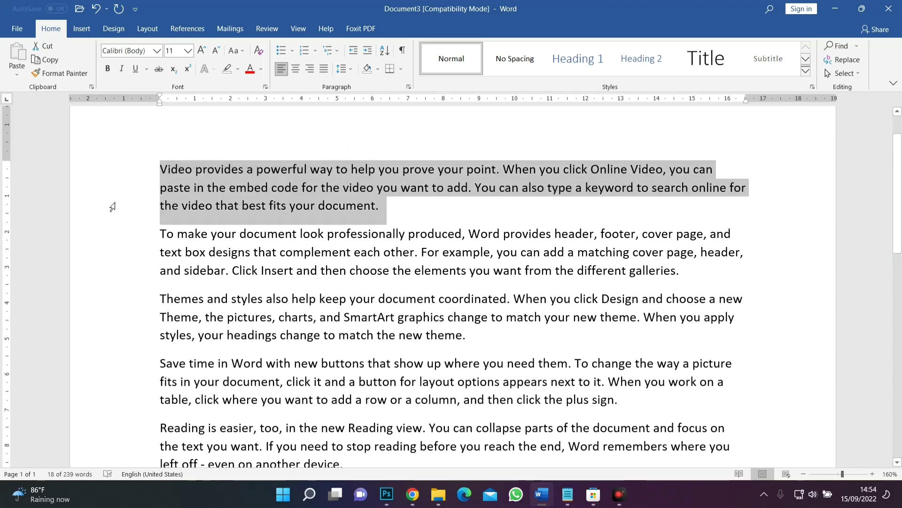
left_click(81, 171)
left_click(195, 182)
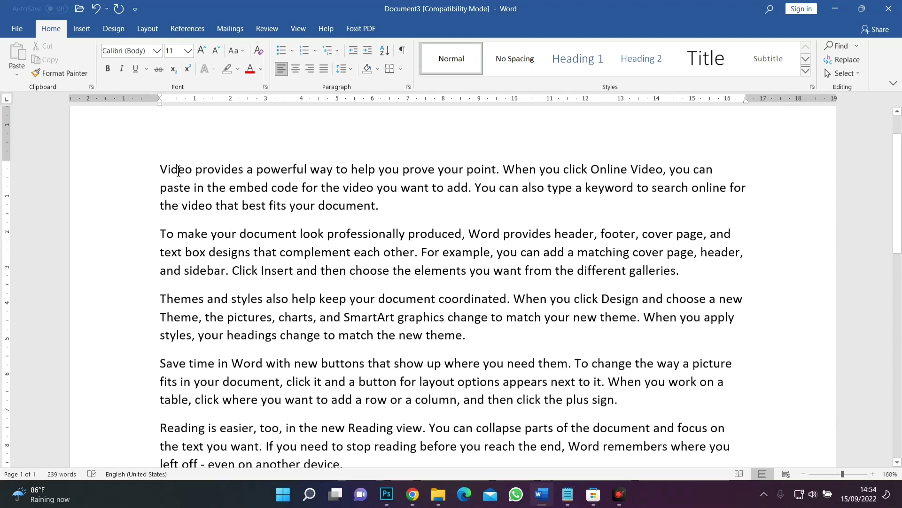
Change the font of the whole first paragraph to Lucida Calligraphy
triple_click(179, 171)
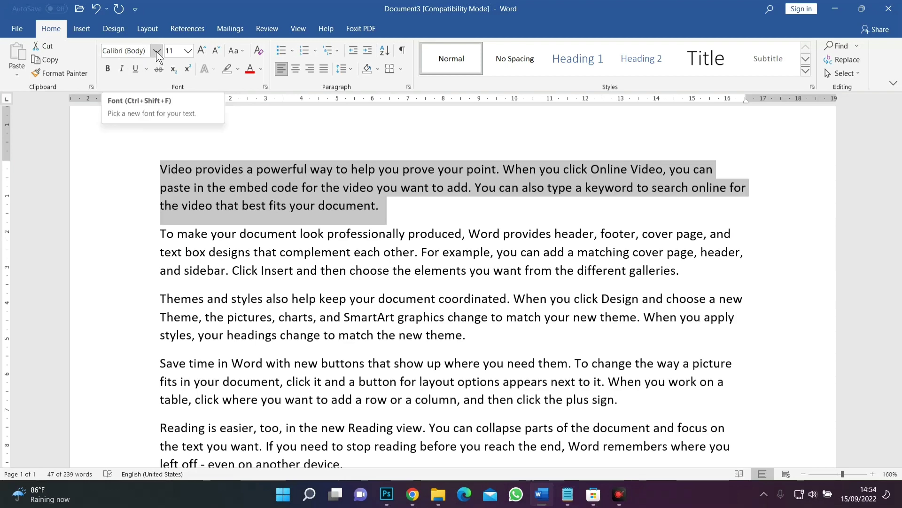
left_click(156, 50)
left_click(156, 49)
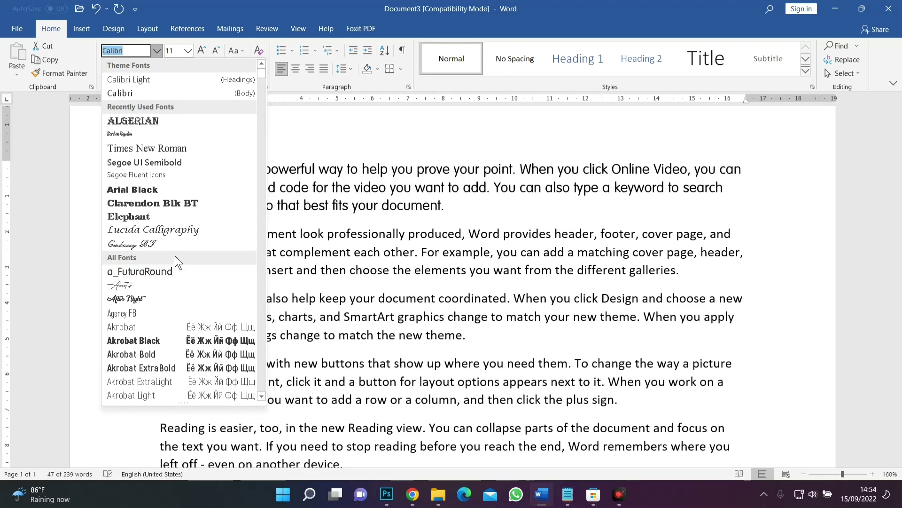
left_click(177, 231)
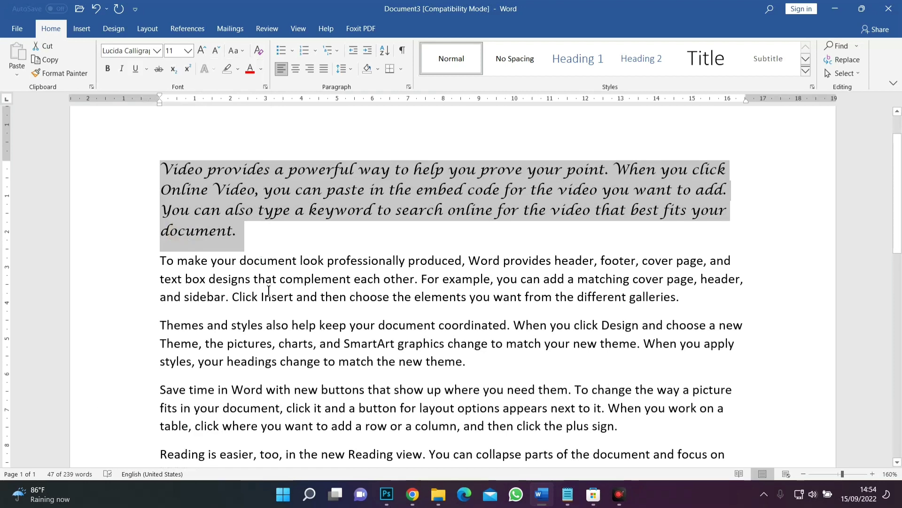
Change the font of the third paragraph, starting "Themes and styles", to Arial Black
scroll(224, 266, "down", 1)
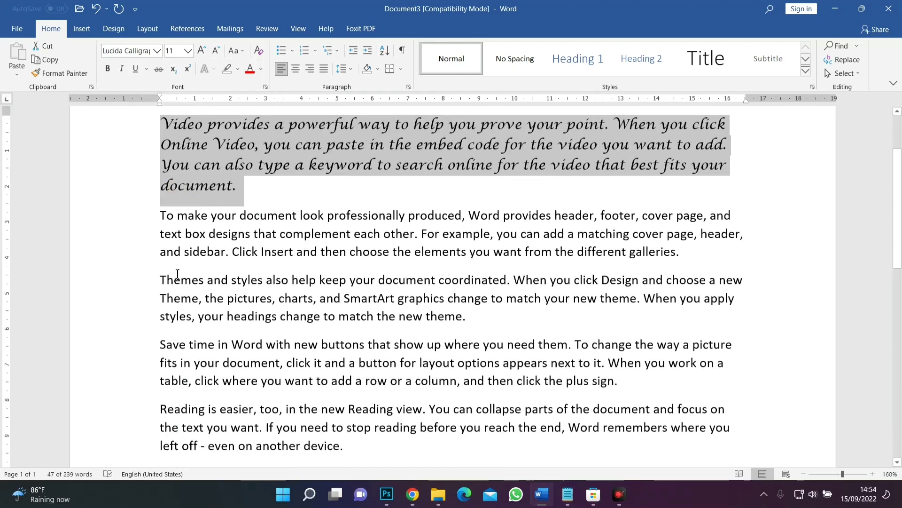
left_click_drag(160, 280, 468, 319)
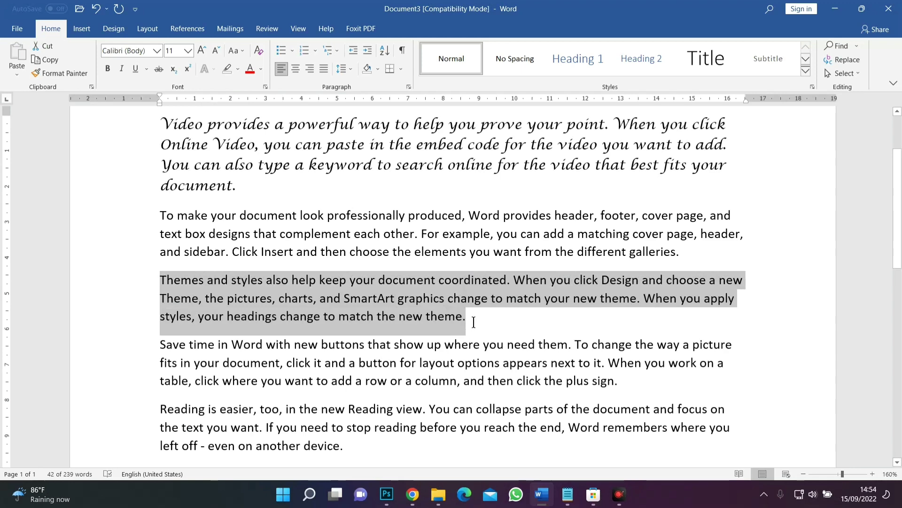
left_click(157, 51)
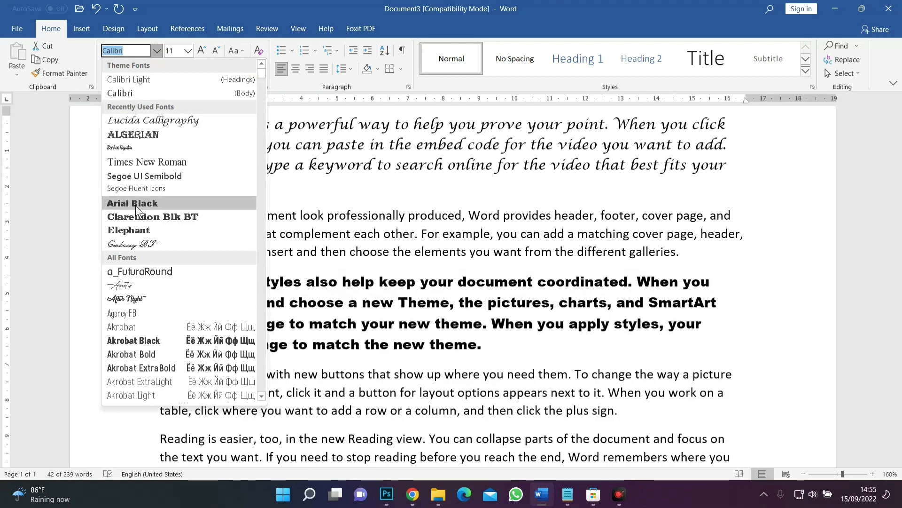
left_click(136, 203)
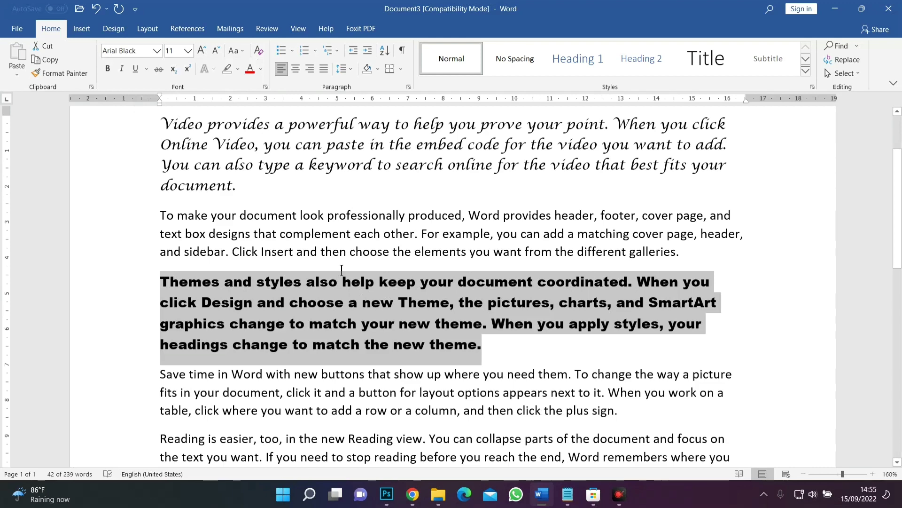
scroll(340, 266, "up", 1)
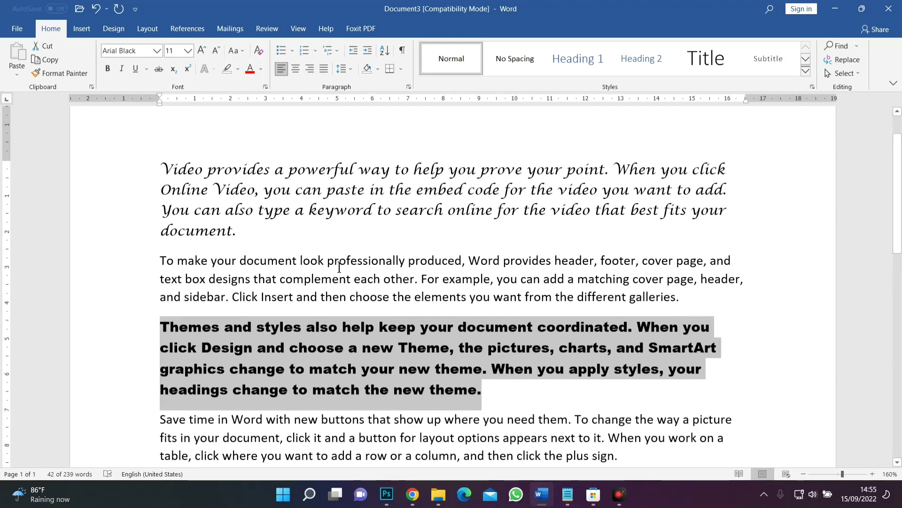
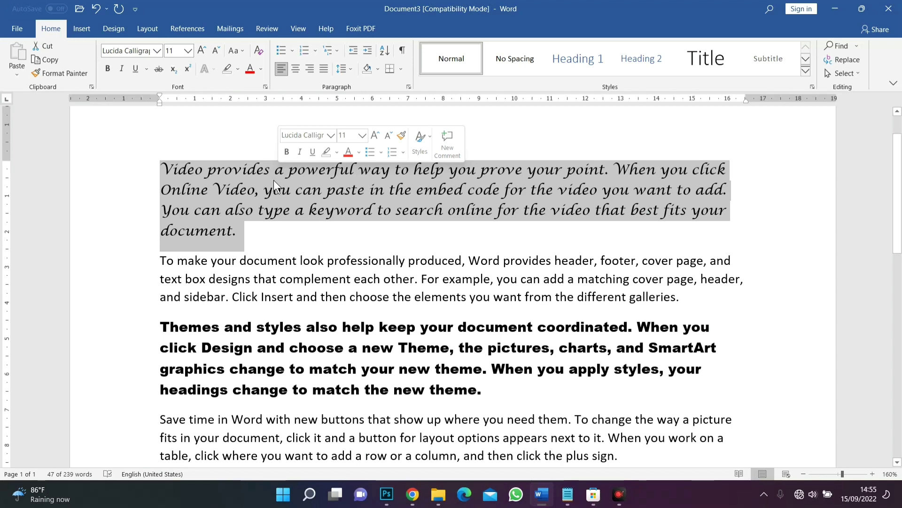
Set the font size of the second paragraph, starting "To make your document", to 18
left_click(218, 180)
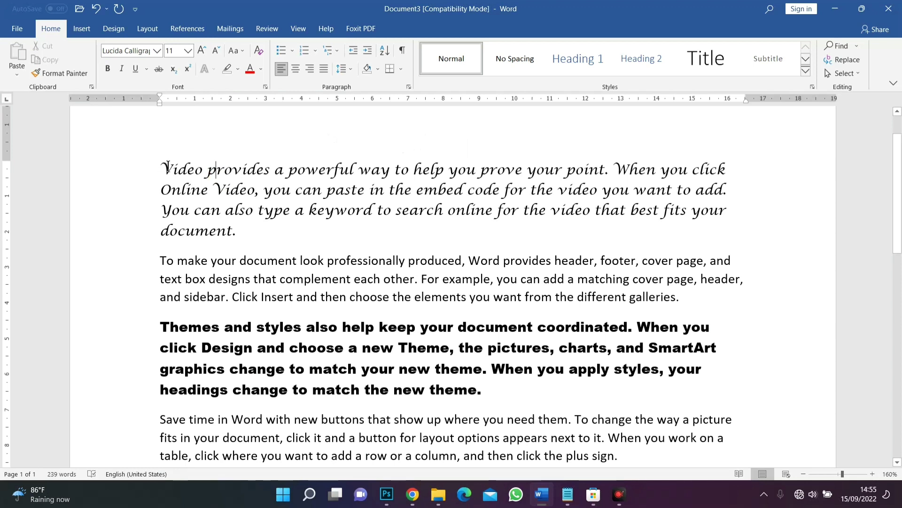
scroll(277, 212, "down", 1)
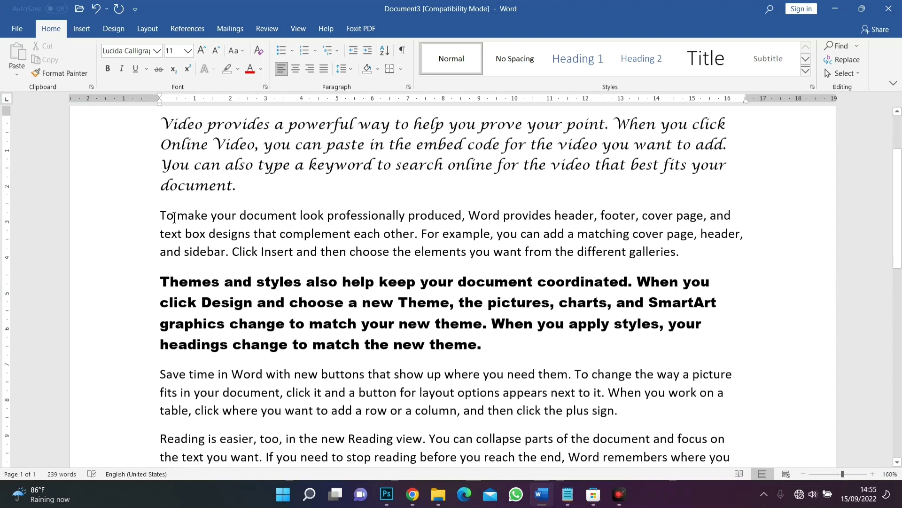
triple_click(285, 217)
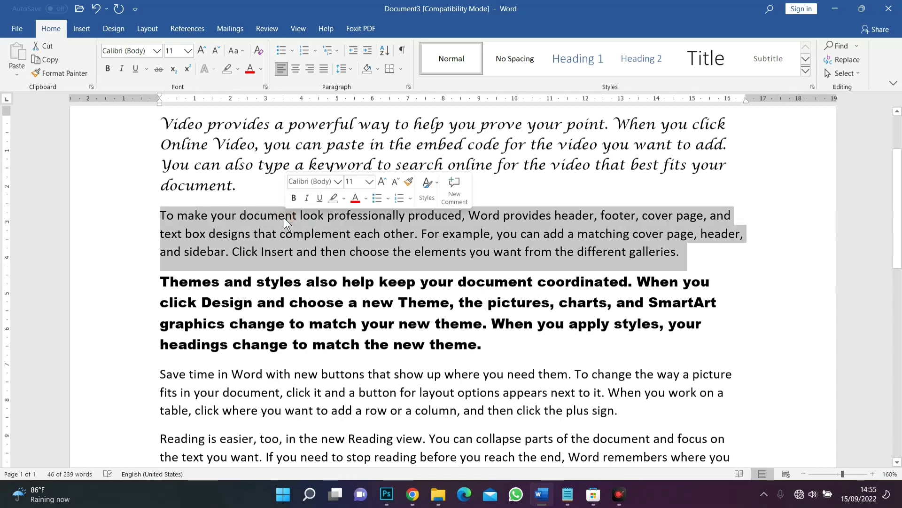
left_click(188, 51)
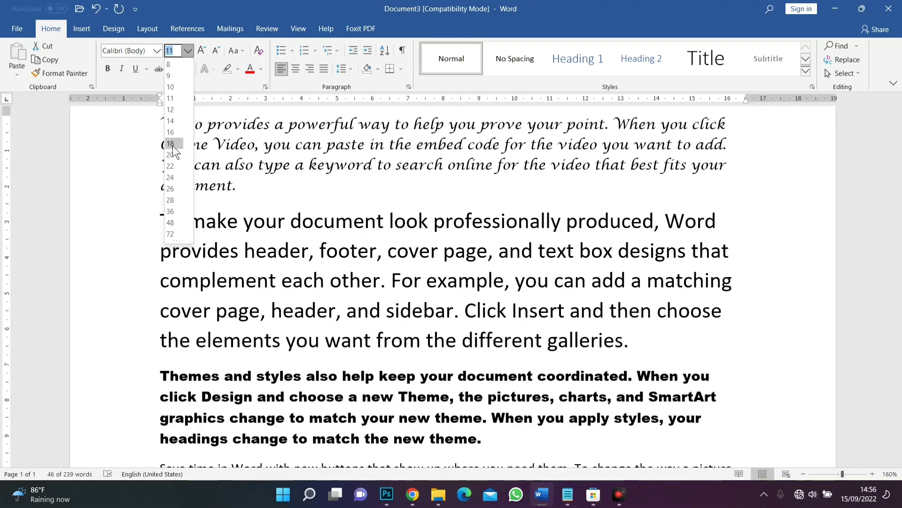
left_click(173, 145)
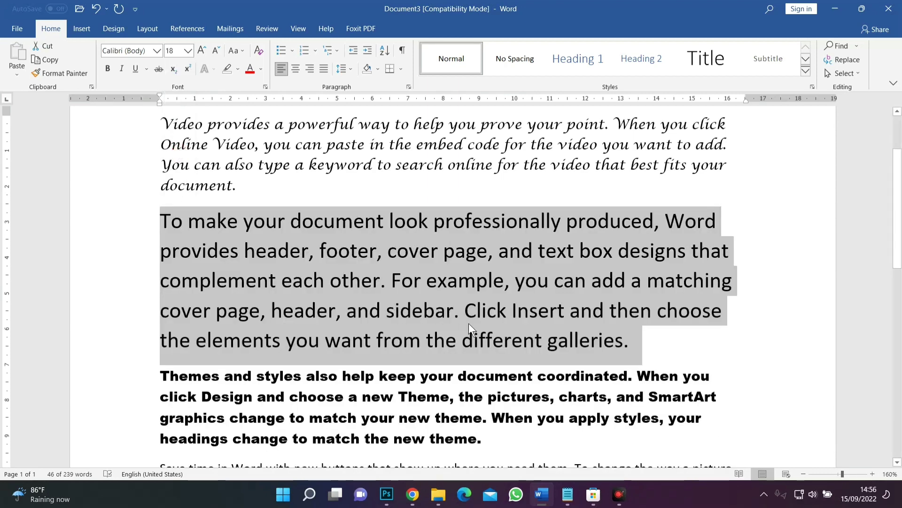
Colour the text of the fourth paragraph, starting "Save time in Word", with the standard dark blue and deselect it
scroll(459, 320, "down", 3)
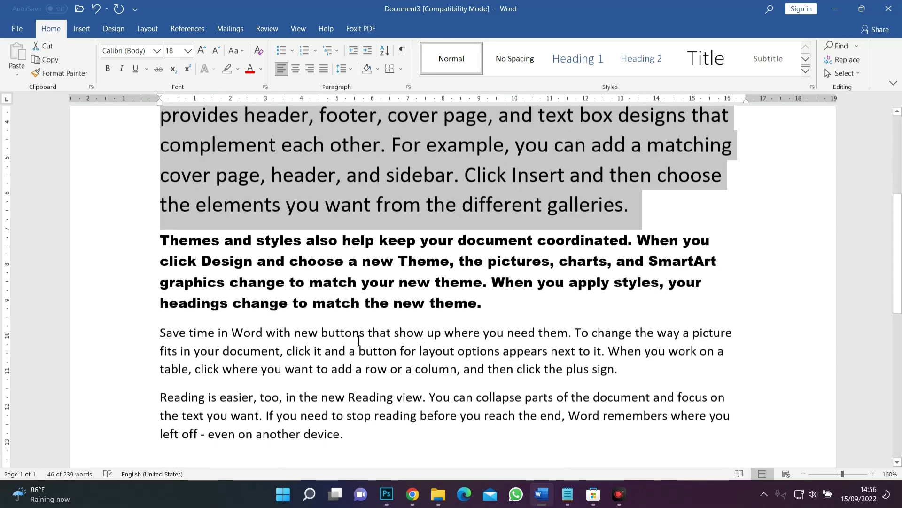
scroll(359, 340, "up", 5)
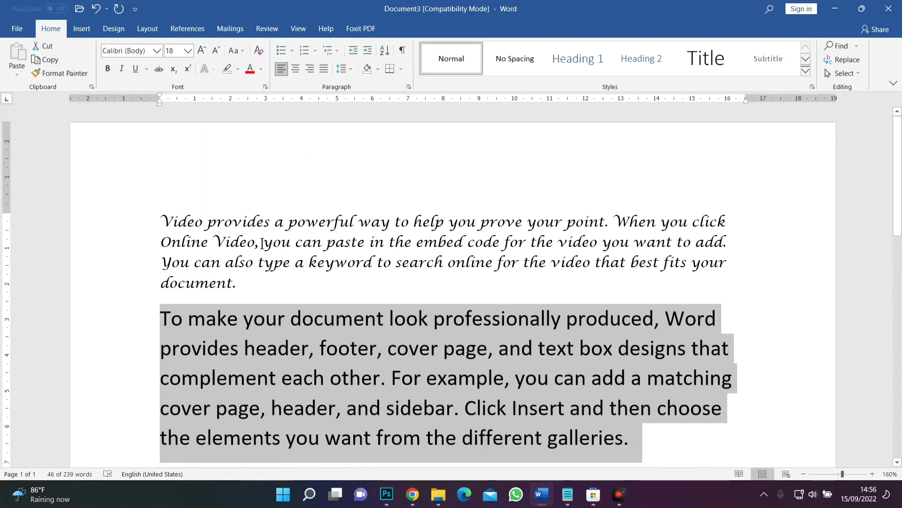
scroll(282, 249, "down", 8)
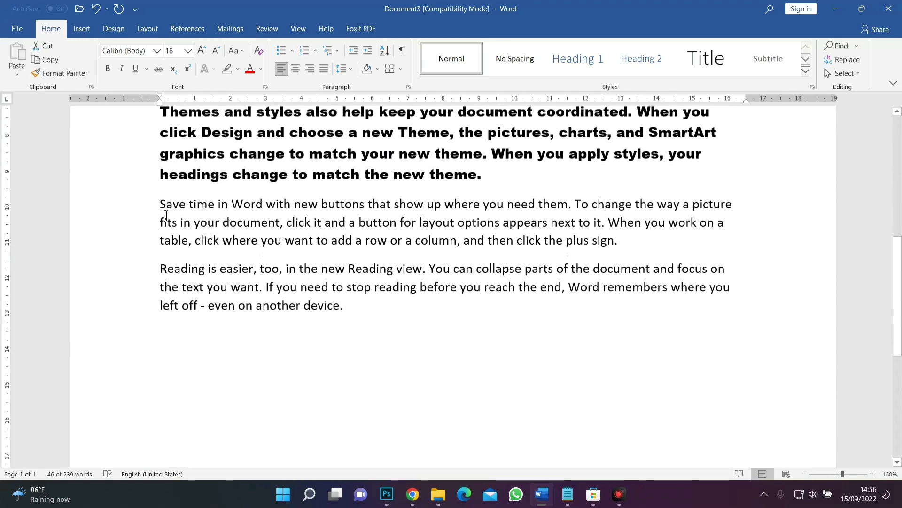
scroll(164, 207, "up", 7)
scroll(169, 219, "down", 7)
triple_click(177, 208)
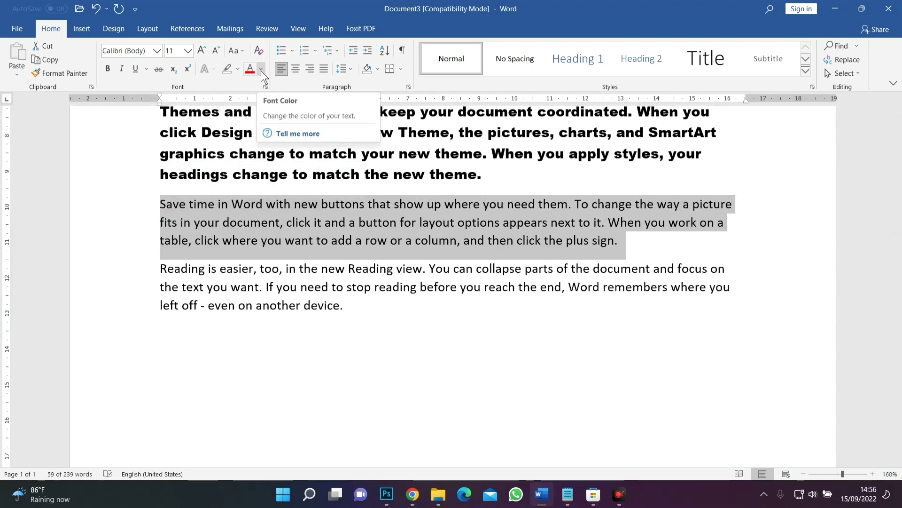
left_click(260, 69)
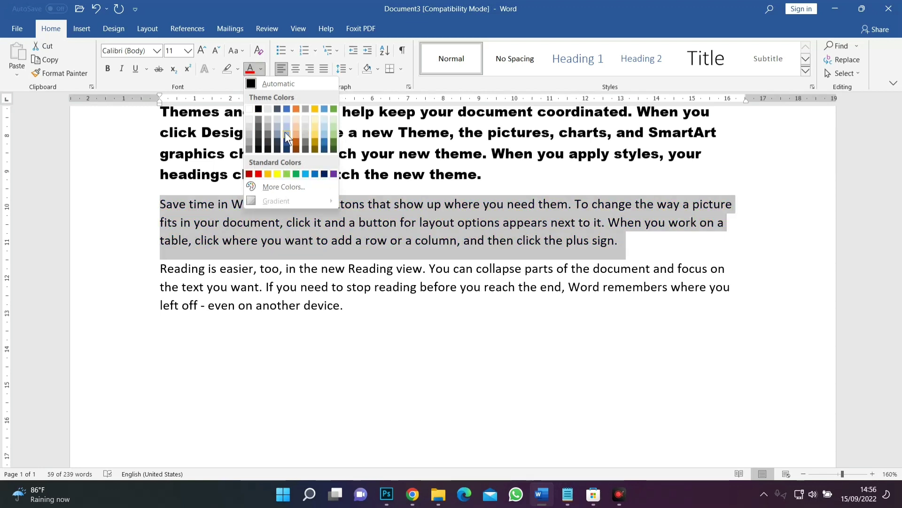
left_click(326, 173)
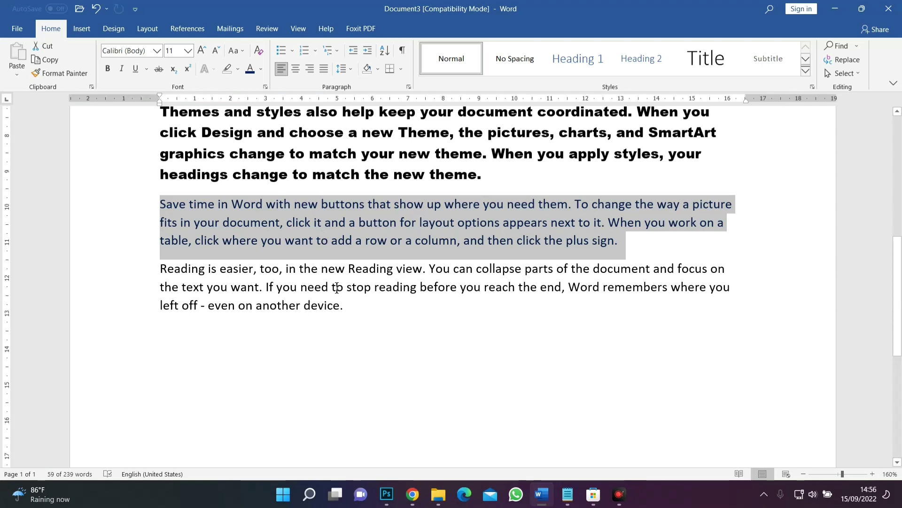
scroll(341, 289, "up", 2)
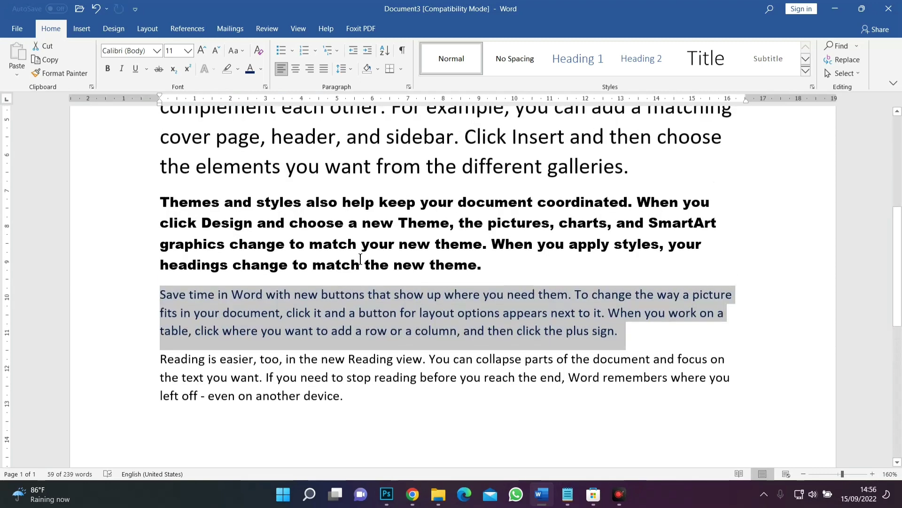
scroll(338, 259, "up", 1)
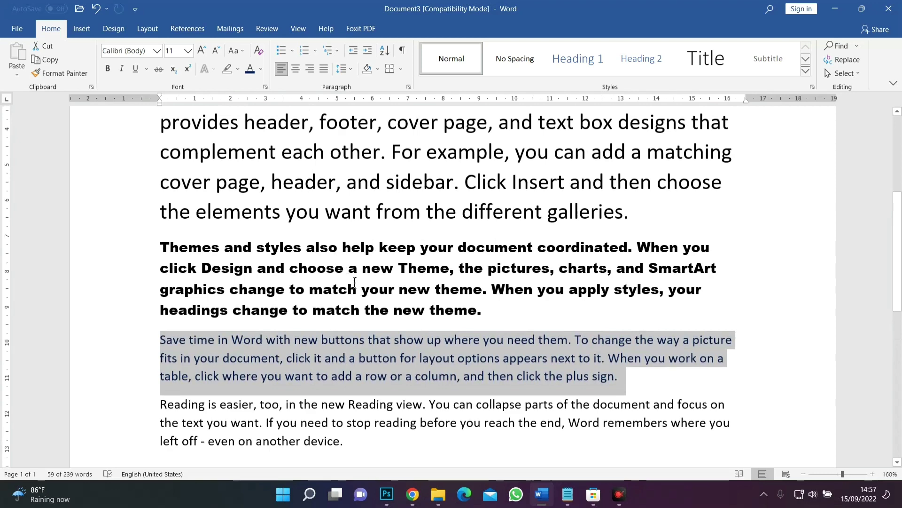
left_click(355, 288)
Try right and centre alignment on the first paragraph, and leave it justified
scroll(281, 130, "up", 5)
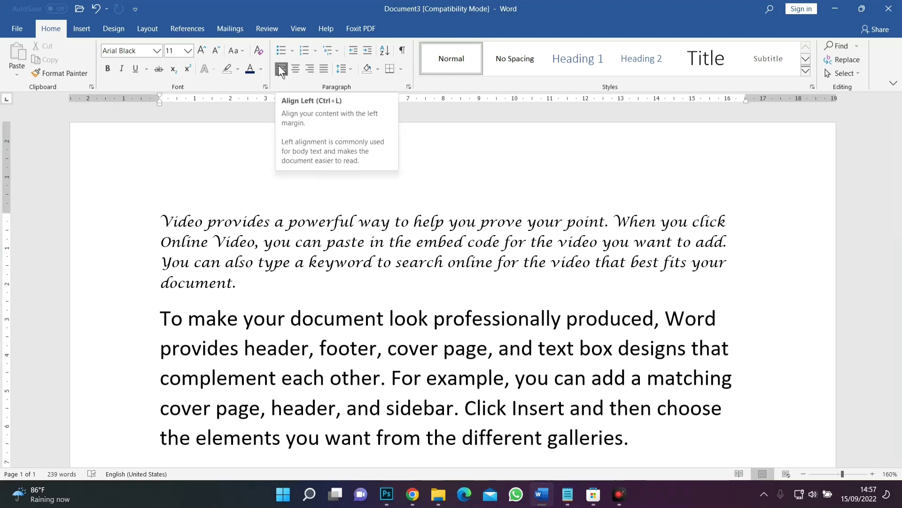
left_click_drag(161, 221, 268, 278)
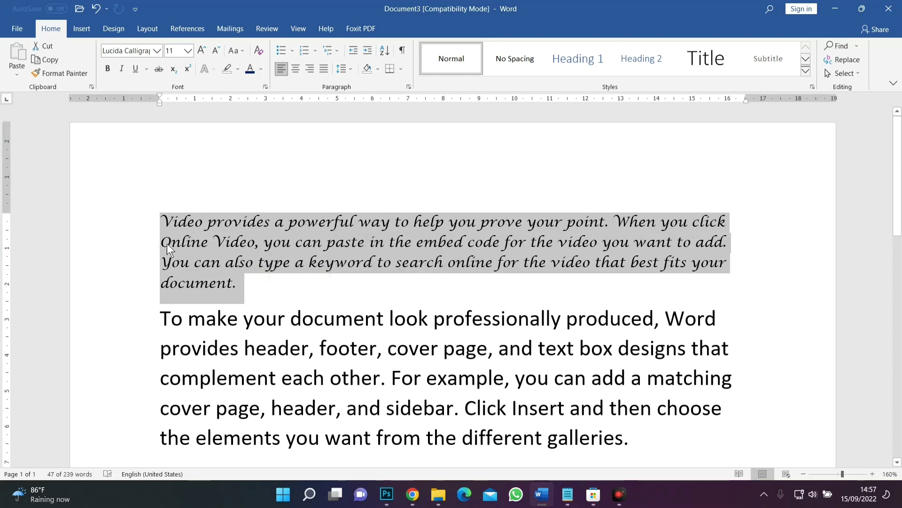
left_click(312, 70)
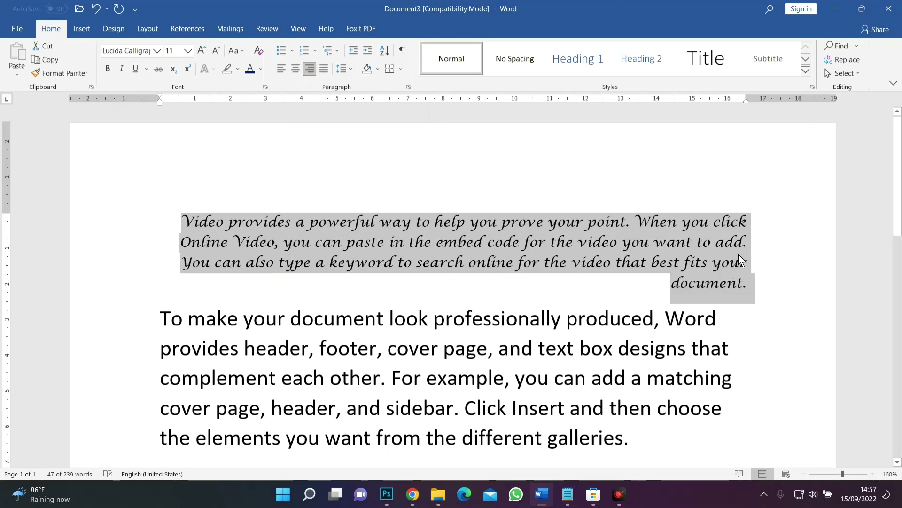
left_click(297, 72)
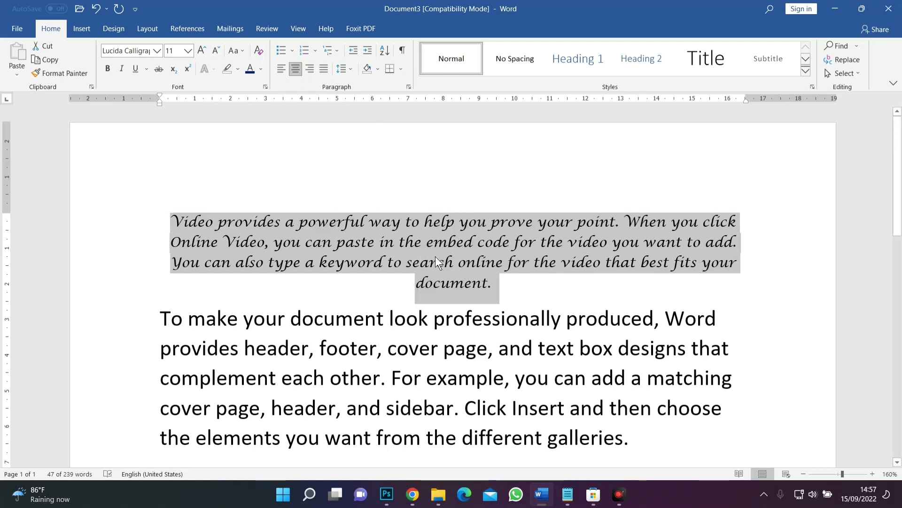
left_click(325, 70)
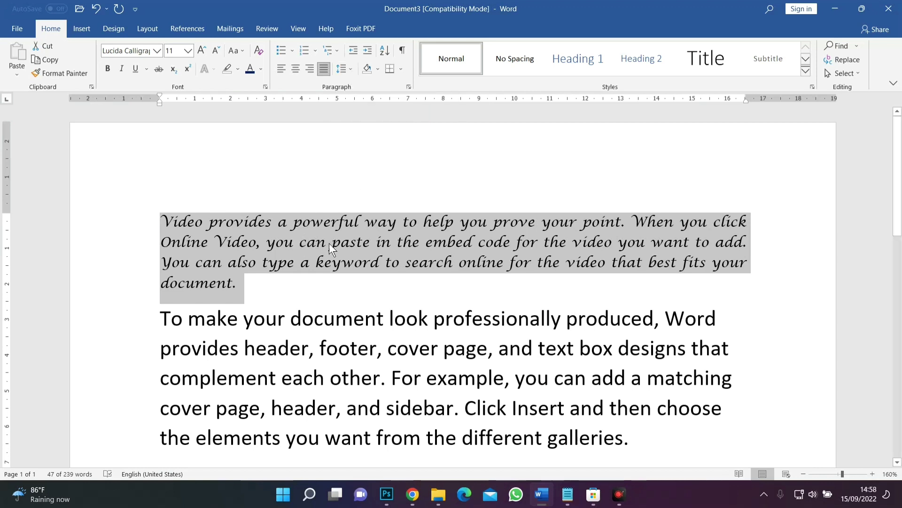
Set the line spacing of the first paragraph, starting "Video provides", to 2.0 and deselect it
left_click(348, 70)
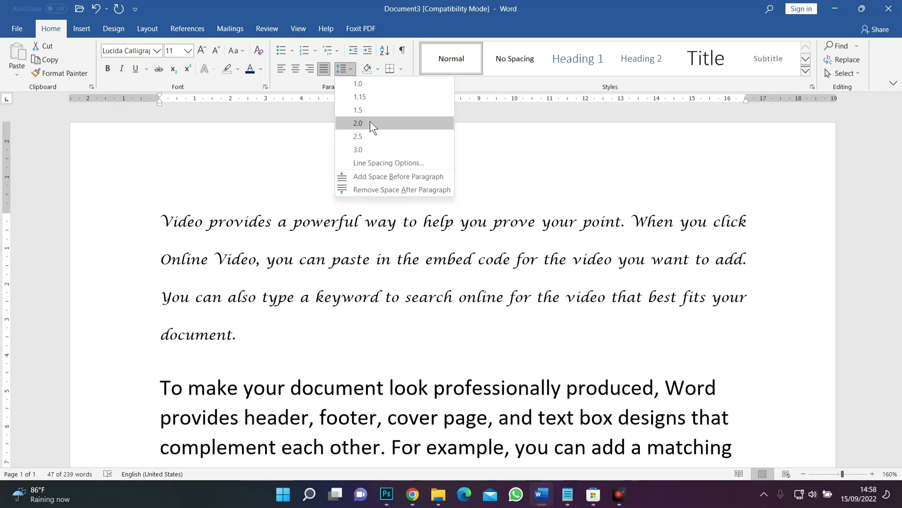
left_click(371, 123)
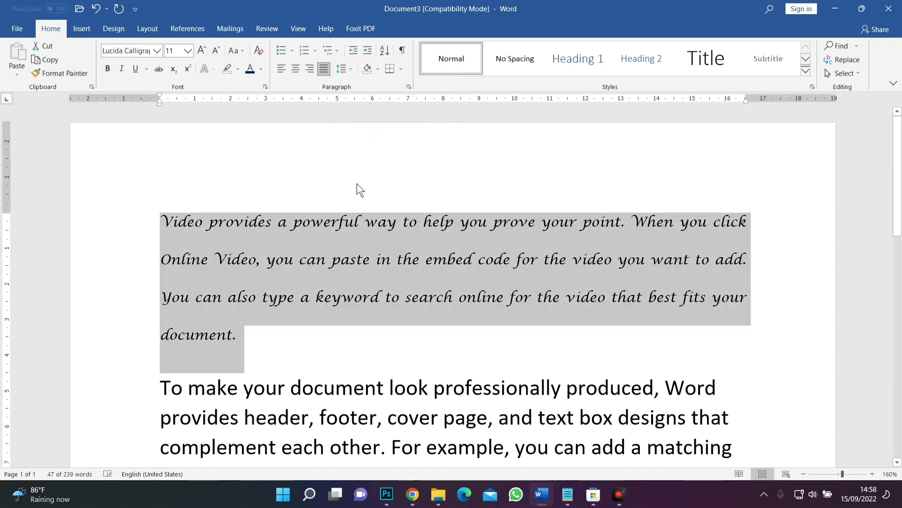
left_click(335, 256)
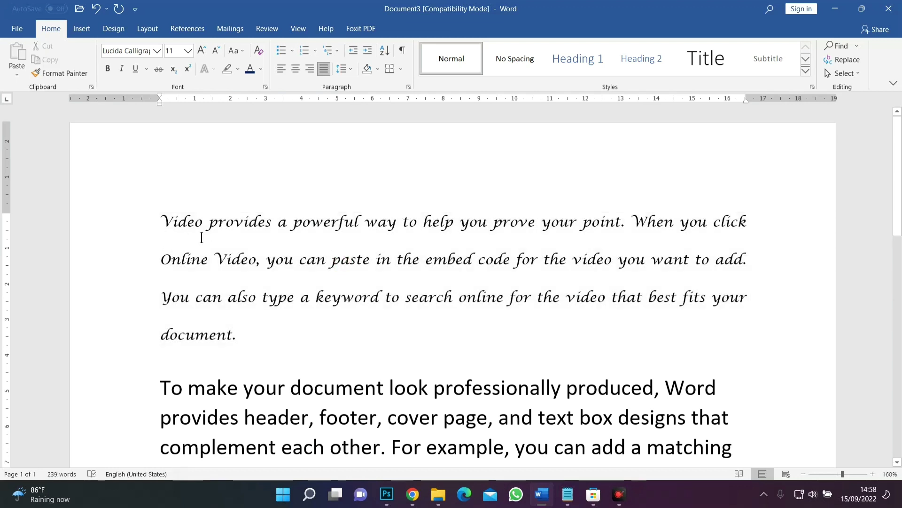
Select the second paragraph, starting "To make your document"
scroll(348, 280, "down", 3)
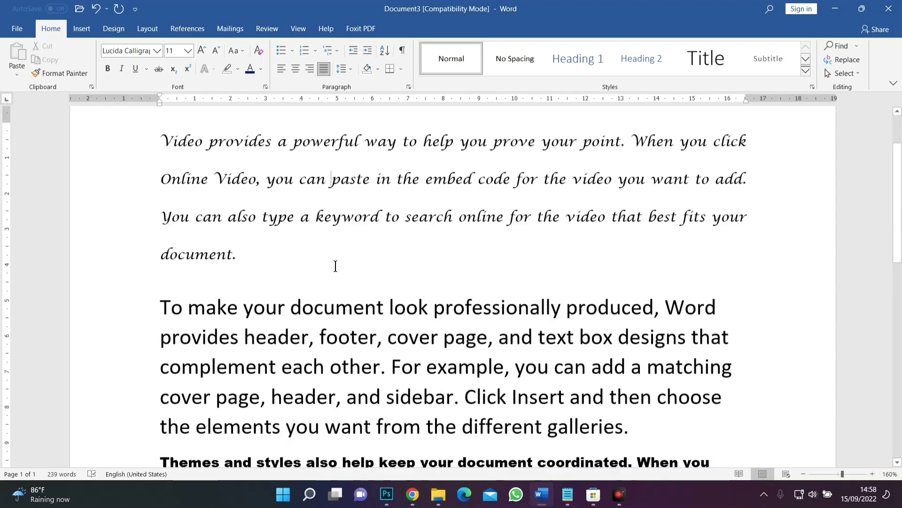
scroll(332, 266, "up", 1)
scroll(330, 267, "down", 1)
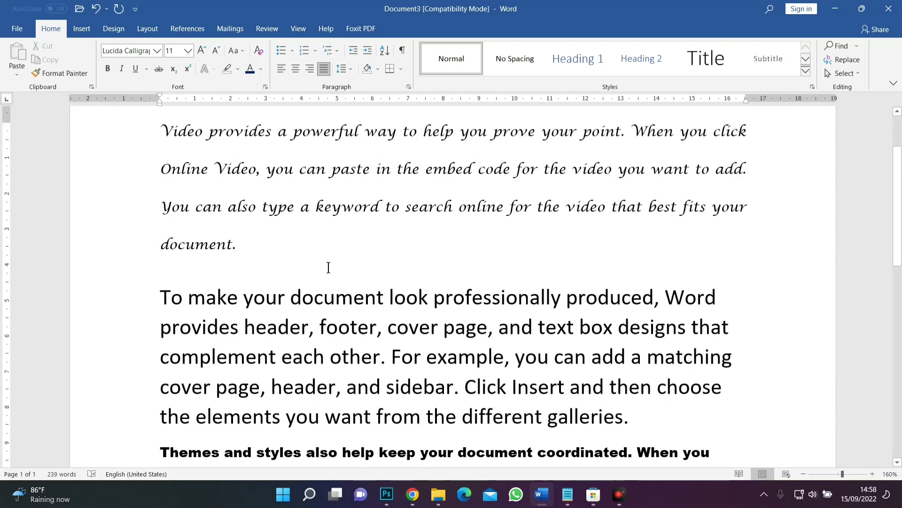
triple_click(284, 140)
left_click(306, 303)
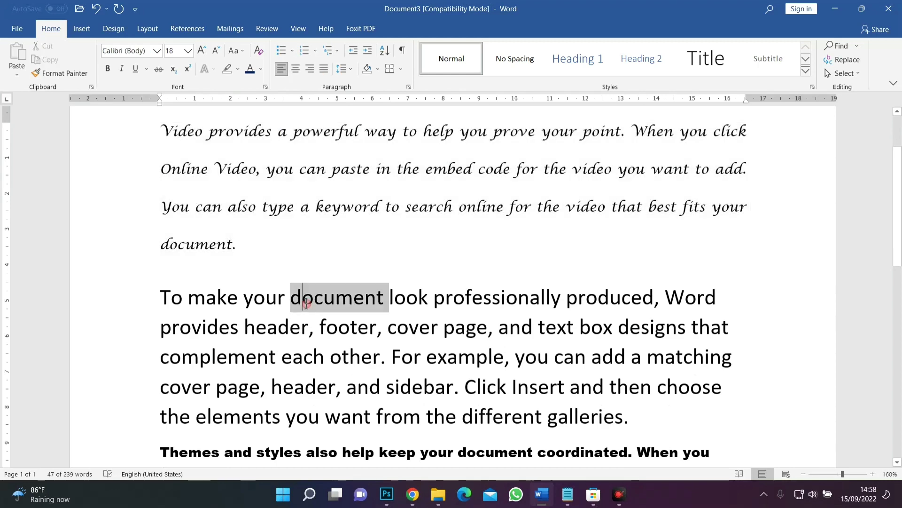